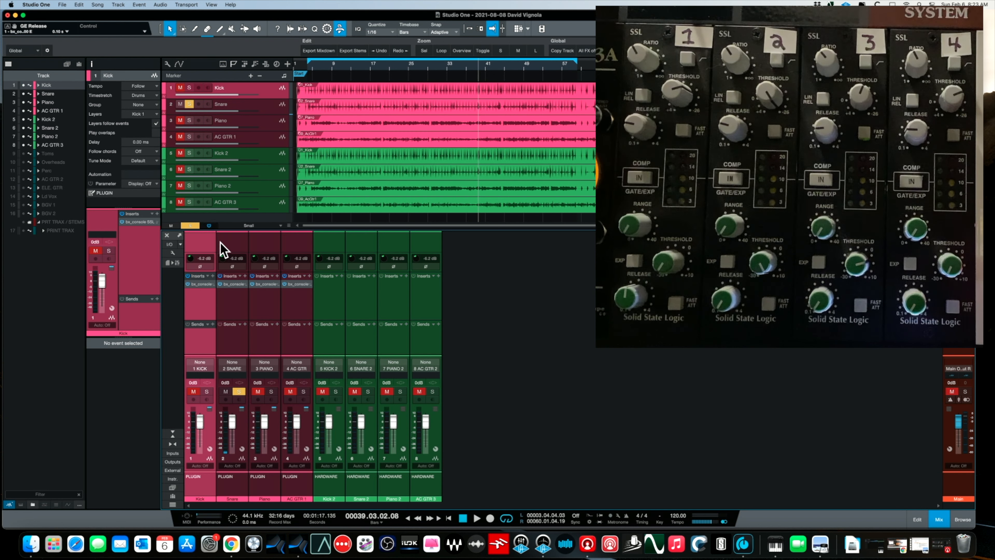
# Step: Open the bx_console SSL 4000 E on the Snare channel, move its window clear of the solo controls, and play from near the song's start
pyautogui.doubleClick(237, 285)
pyautogui.moveTo(207, 34); pyautogui.dragTo(222, 31)
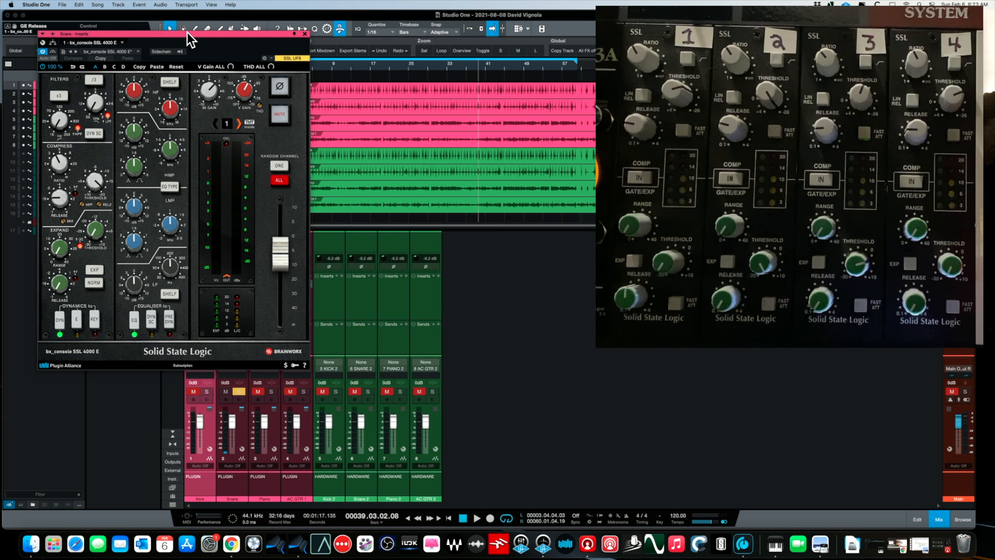
pyautogui.moveTo(187, 33); pyautogui.dragTo(185, 27)
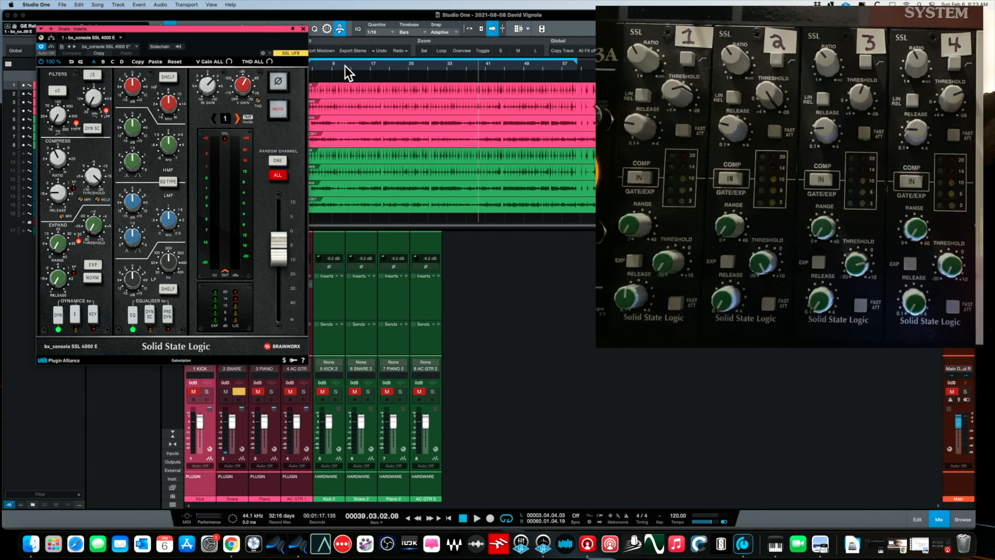
pyautogui.click(318, 74)
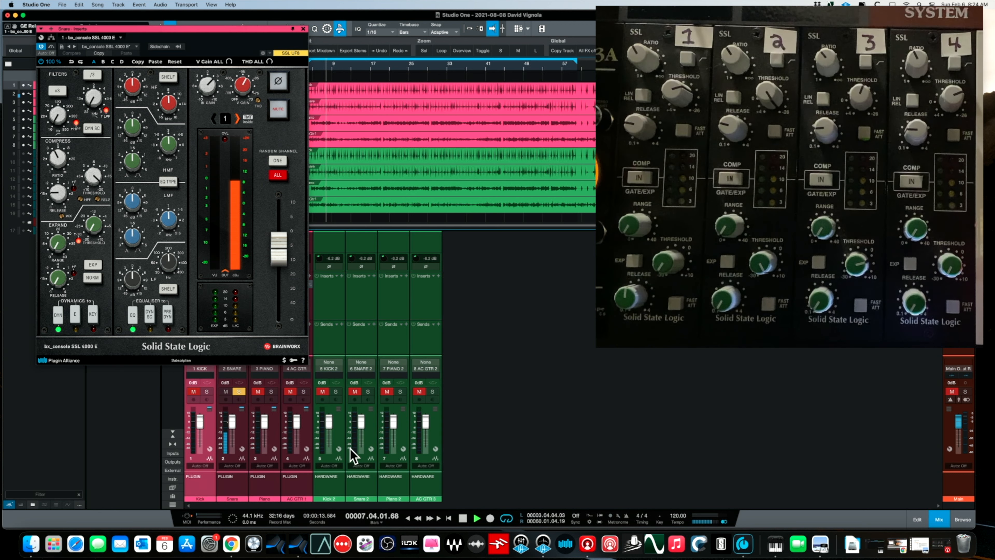
# Step: Compare the hardware Snare 2 with the plug-in Snare by soloing them alternately during playback, ending with Snare soloed
pyautogui.click(368, 391)
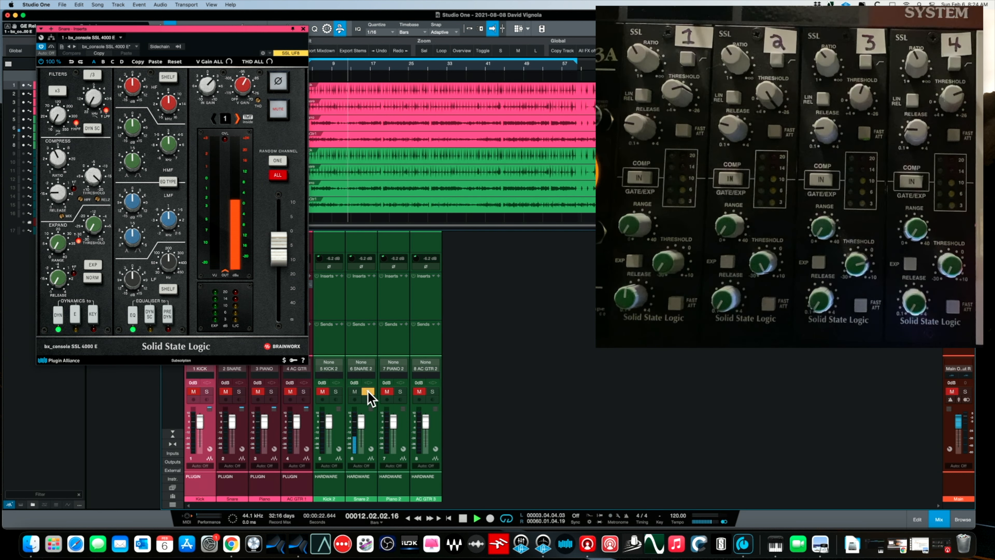
pyautogui.click(239, 391)
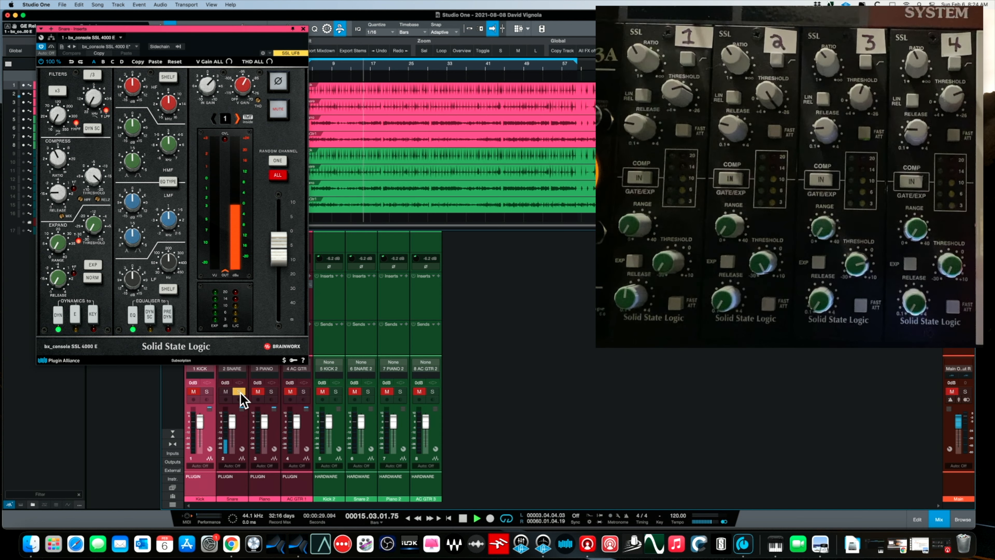
pyautogui.click(368, 391)
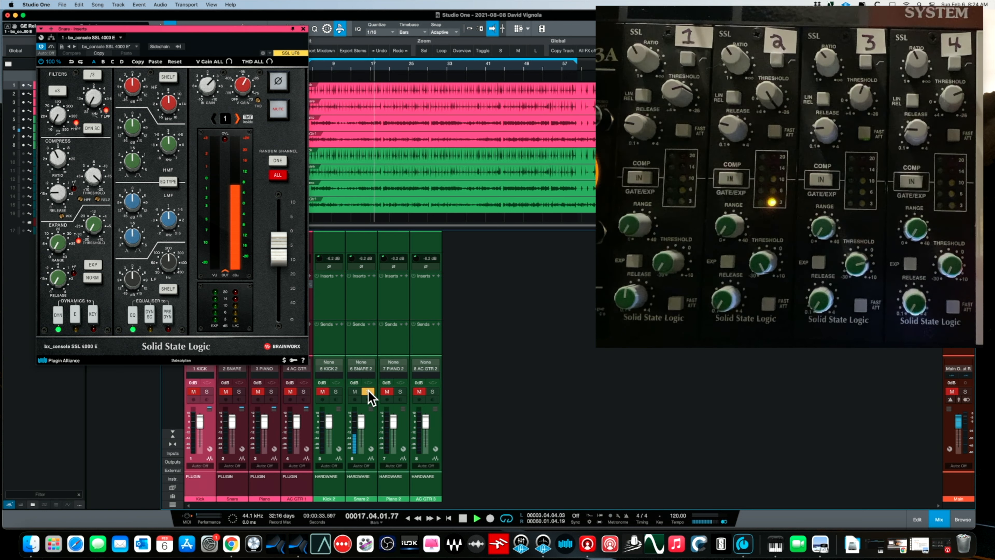
pyautogui.click(240, 392)
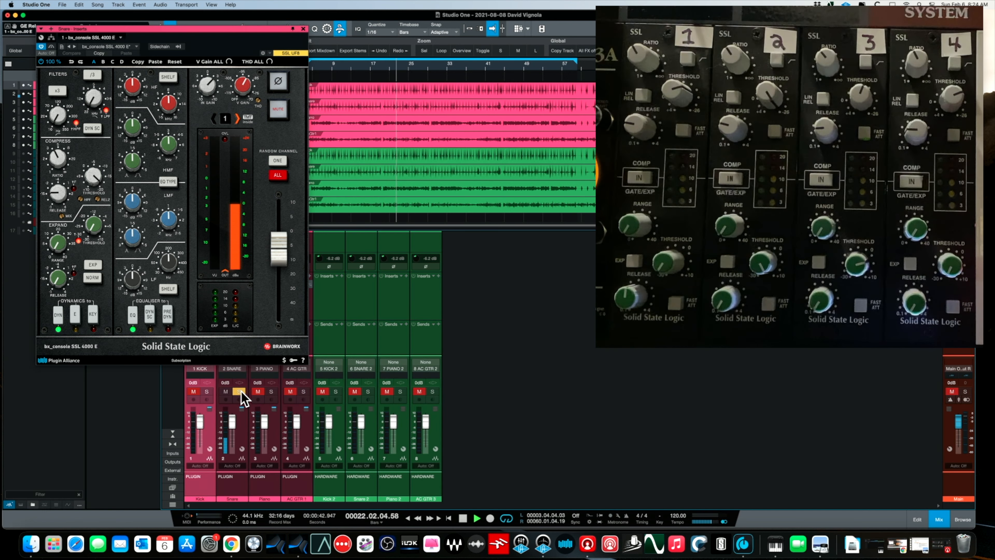
pyautogui.click(368, 391)
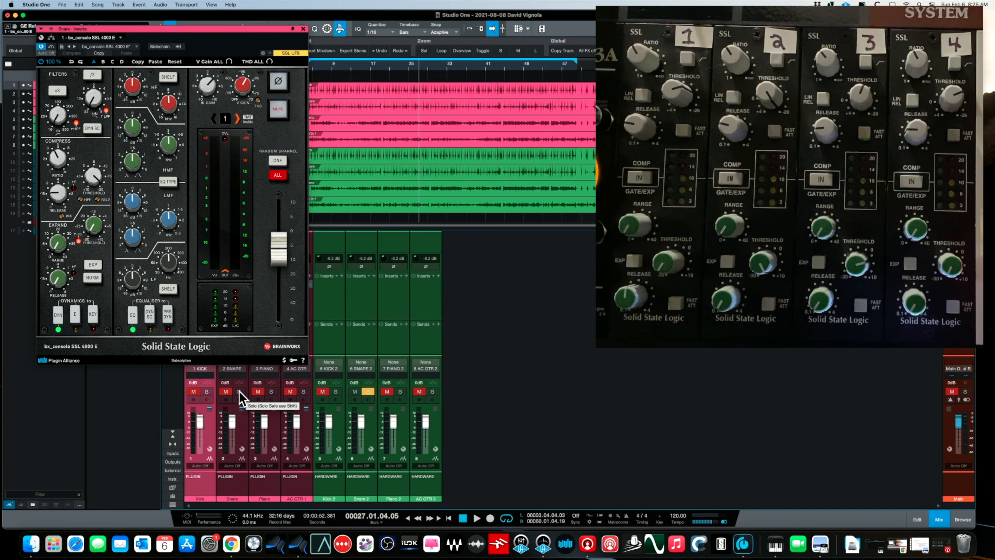
pyautogui.click(239, 391)
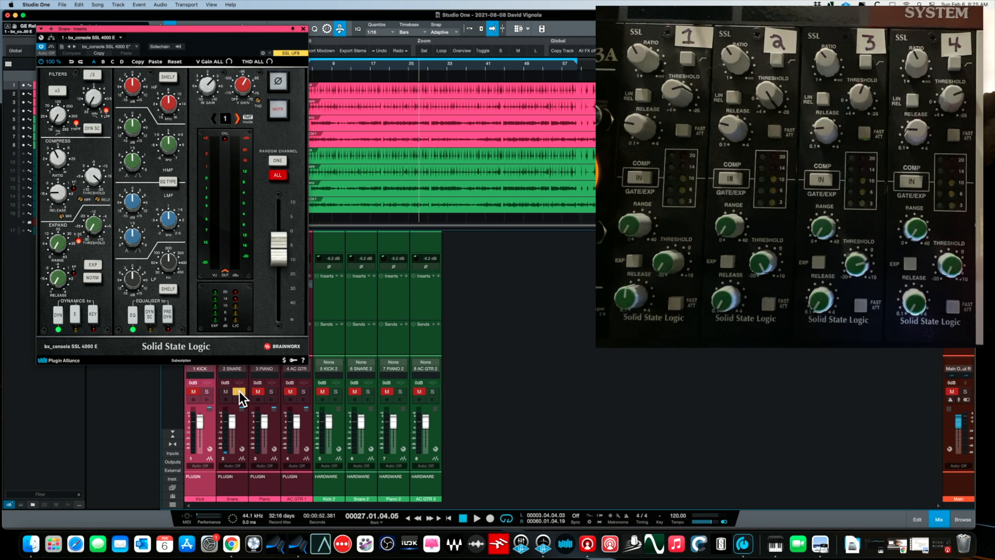
# Step: Resume playback and alternate the solo between Snare and Snare 2 again, ending on the hardware Snare 2
pyautogui.press('space')
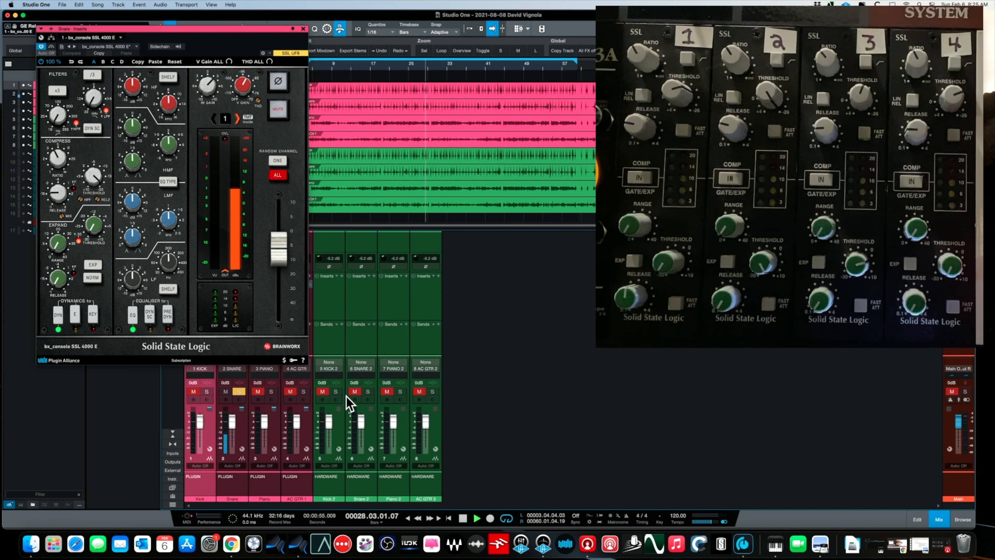
pyautogui.click(369, 391)
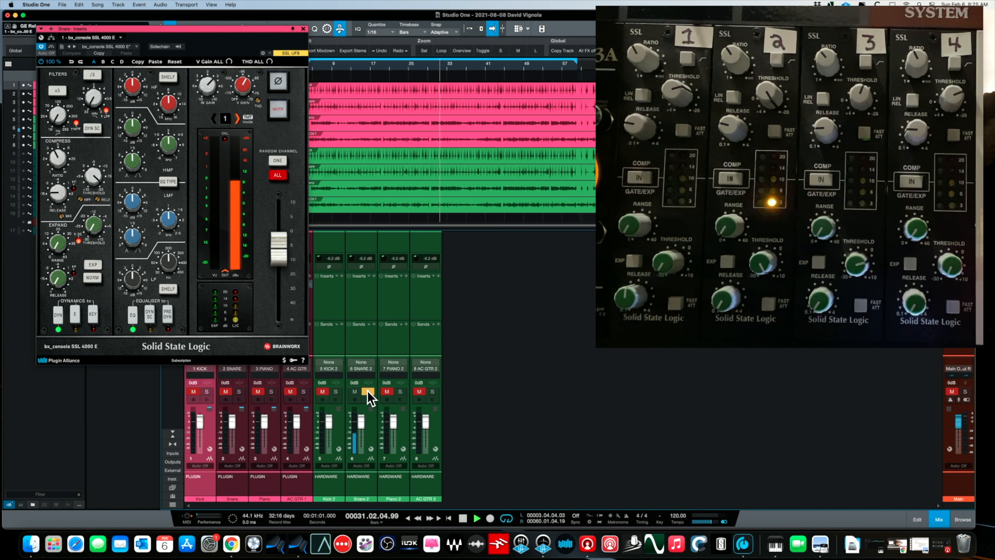
pyautogui.click(239, 391)
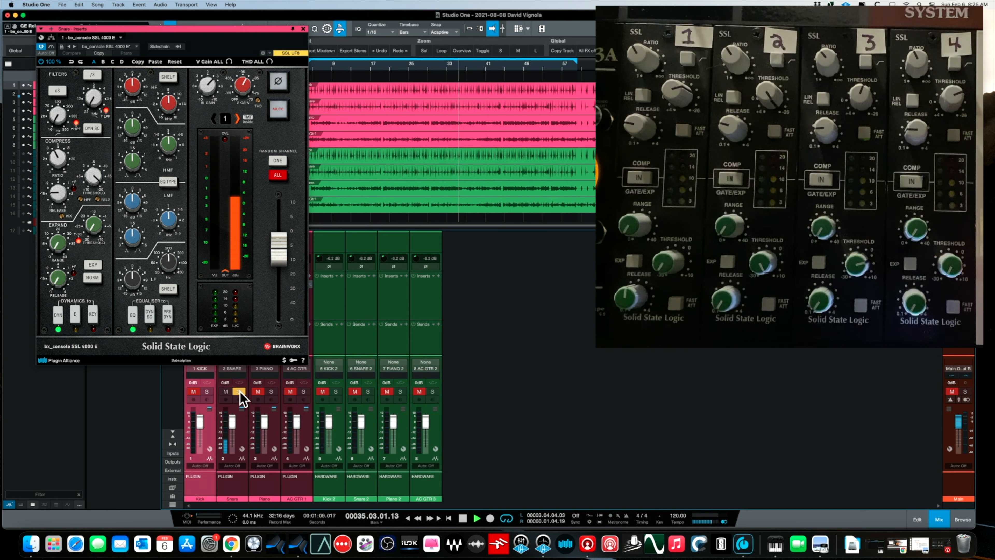
pyautogui.click(368, 391)
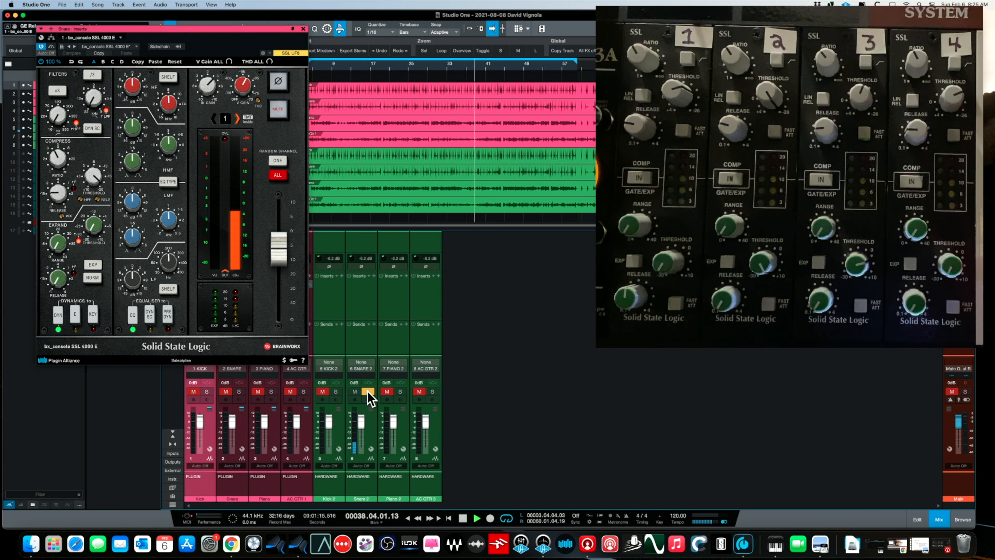
pyautogui.click(239, 390)
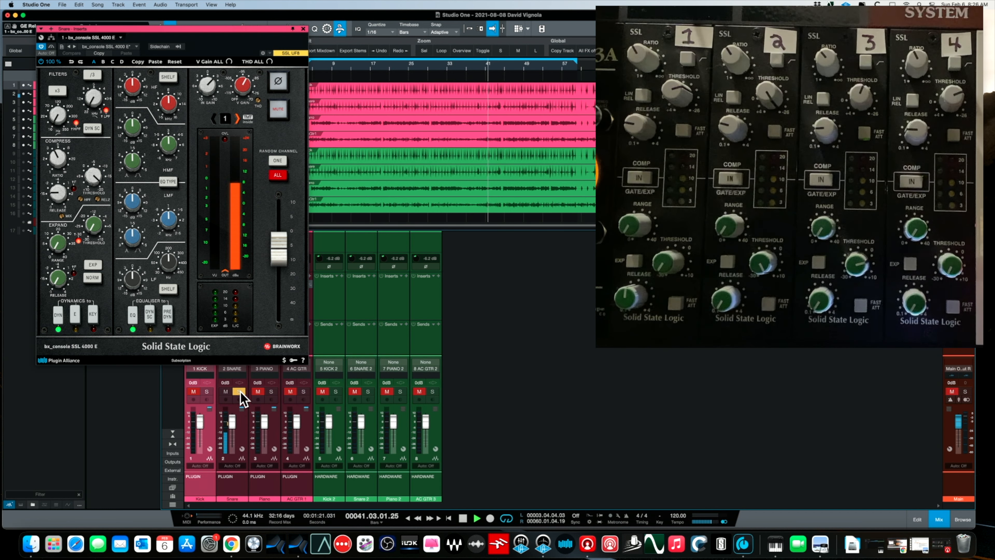
pyautogui.click(368, 392)
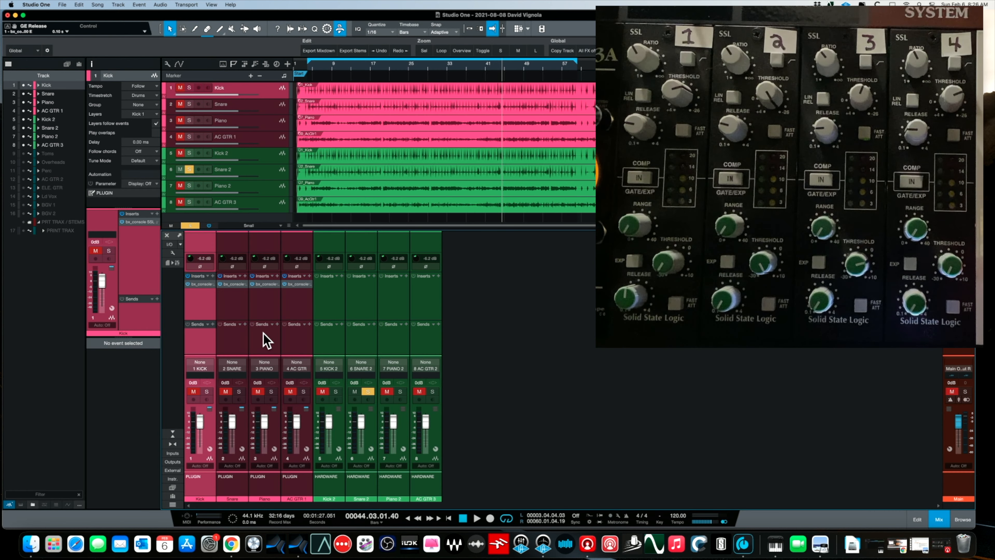
# Step: Open the bx_console SSL 4000 E on the Piano channel, move its window above the channel controls, and solo Piano
pyautogui.click(264, 339)
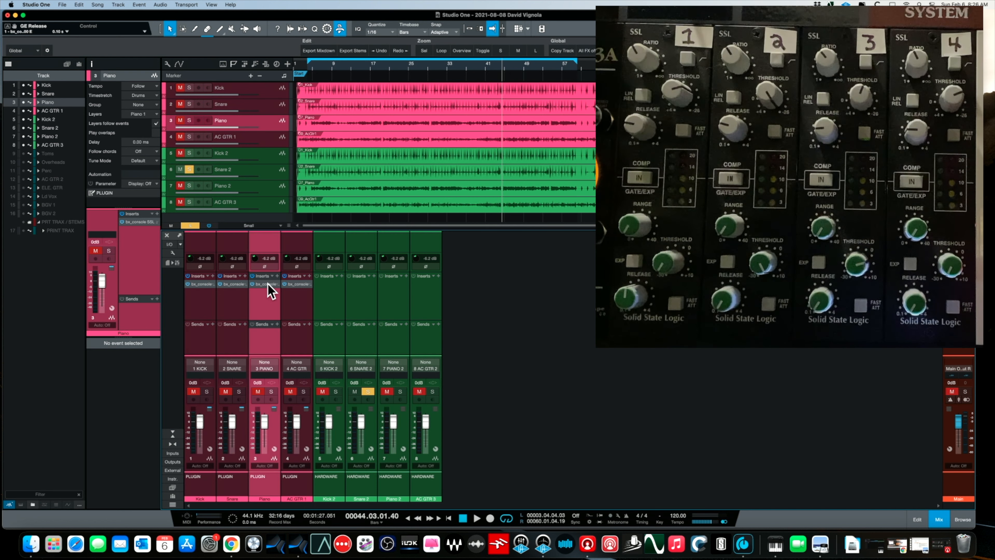
pyautogui.click(268, 283)
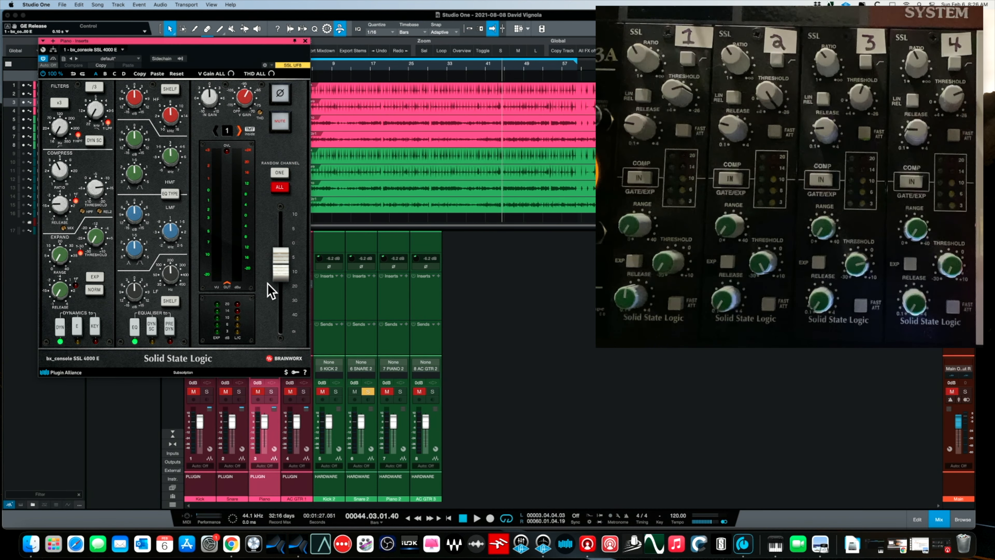
pyautogui.moveTo(201, 49); pyautogui.dragTo(242, 53)
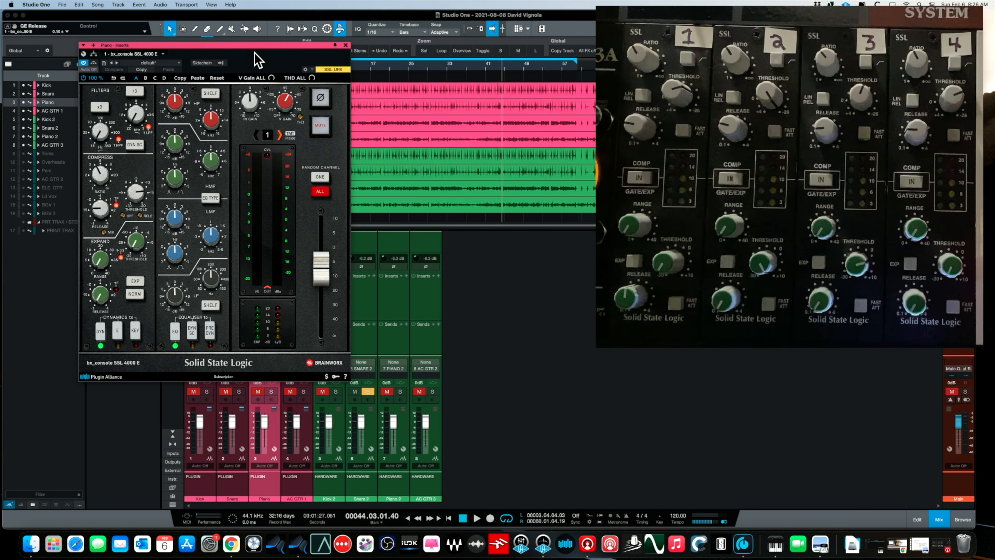
pyautogui.moveTo(253, 51); pyautogui.dragTo(243, 44)
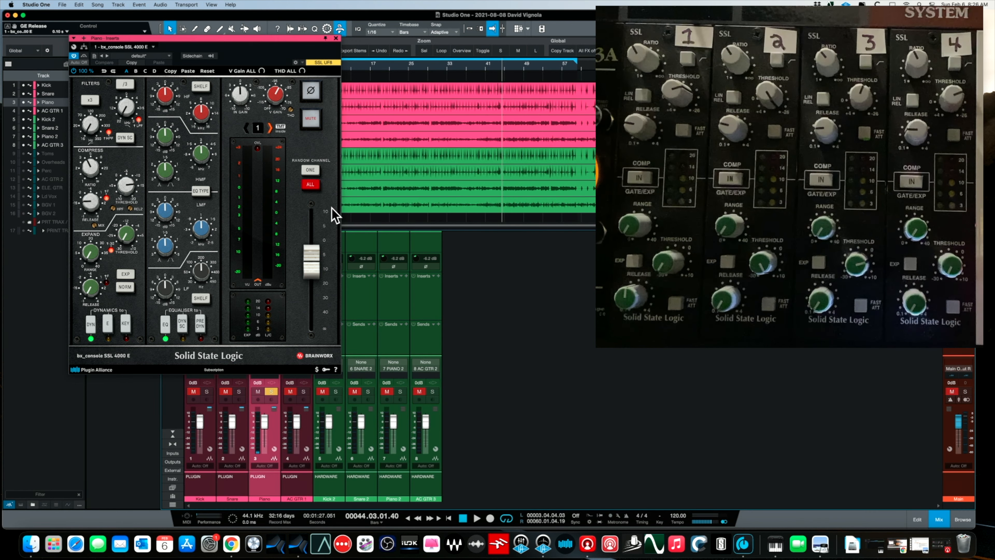
# Step: Cue playback near bar 4, place the Piano plug-in window back clear of the solo controls, and start playing
pyautogui.moveTo(285, 38); pyautogui.dragTo(296, 134)
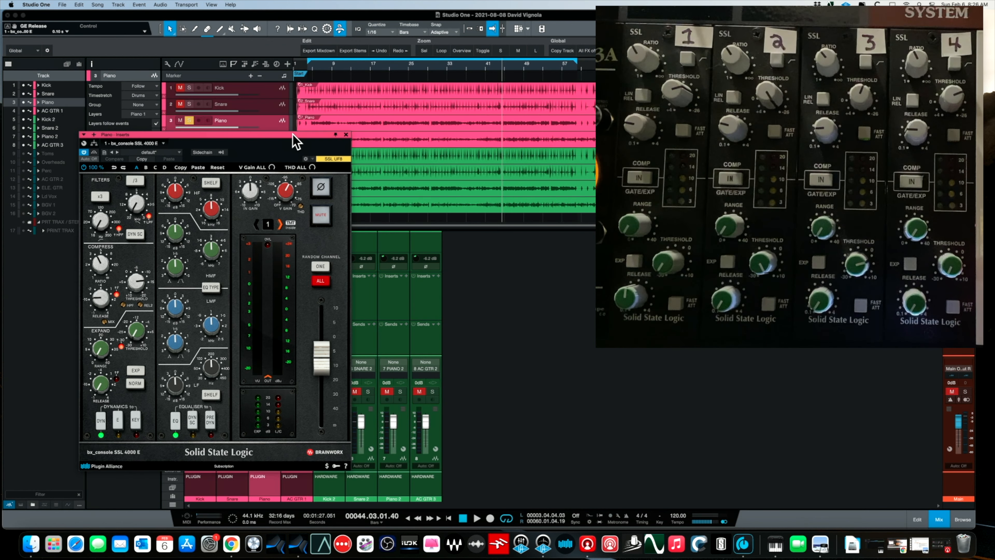
pyautogui.click(311, 71)
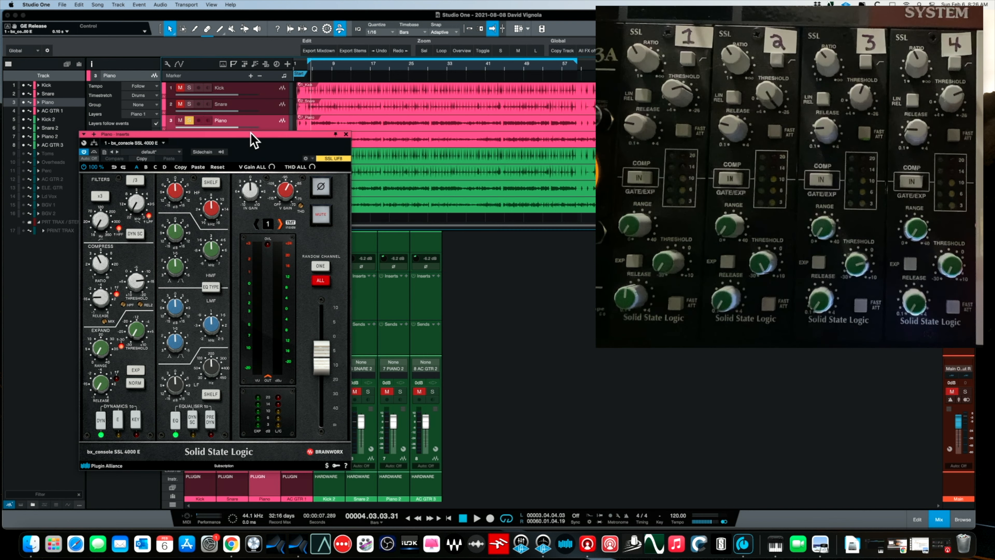
pyautogui.moveTo(254, 139); pyautogui.dragTo(228, 30)
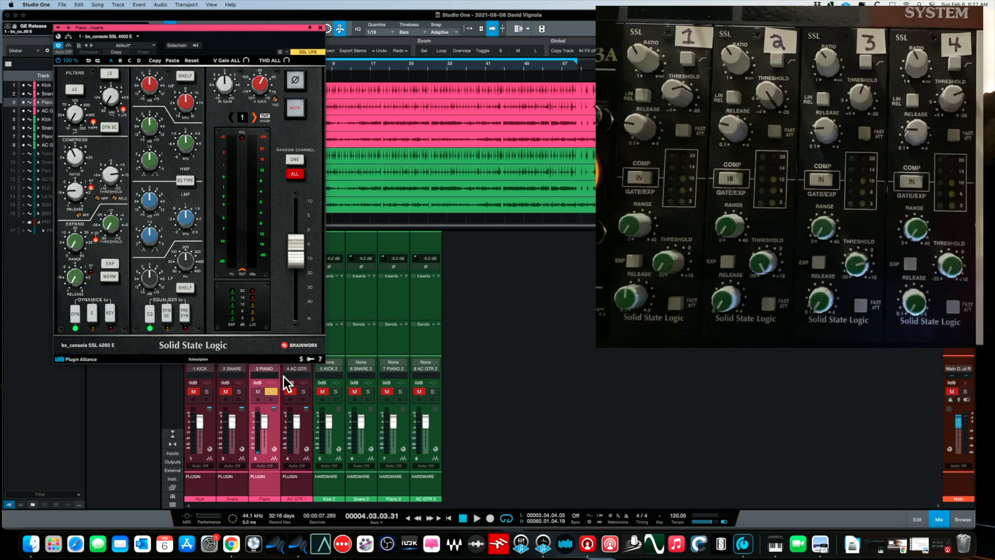
pyautogui.press('space')
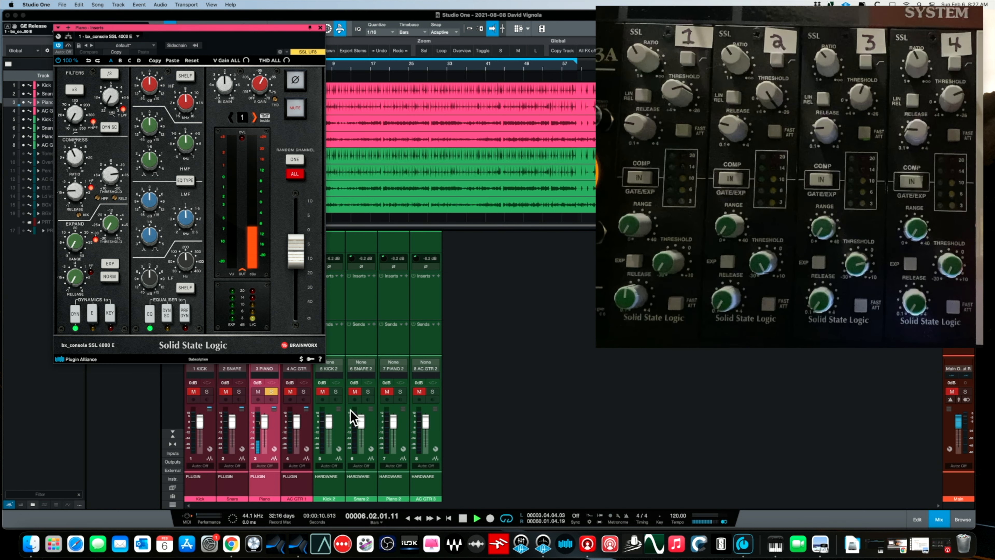
# Step: Compare the hardware Piano 2 with the plug-in Piano by soloing them alternately during playback, ending with Piano soloed
pyautogui.click(400, 391)
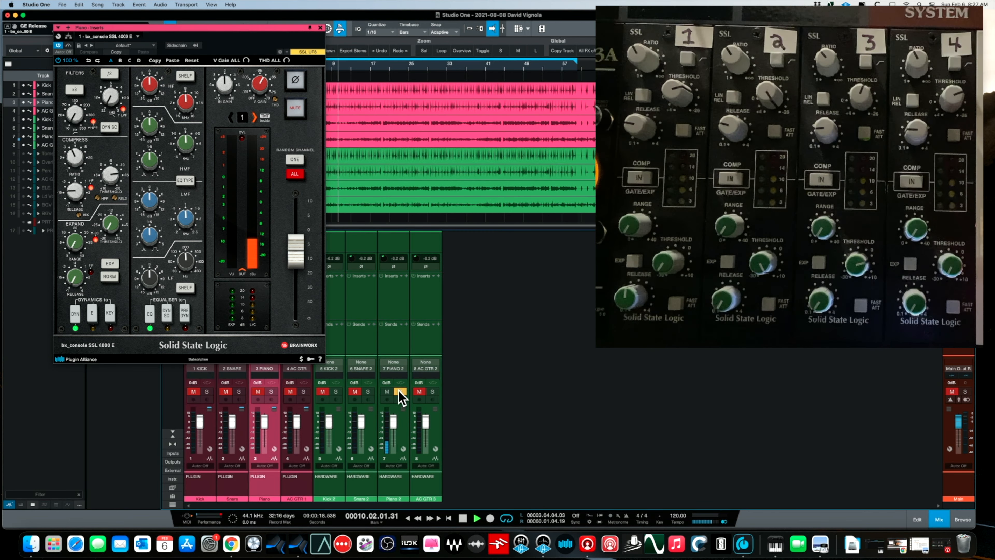
pyautogui.click(271, 391)
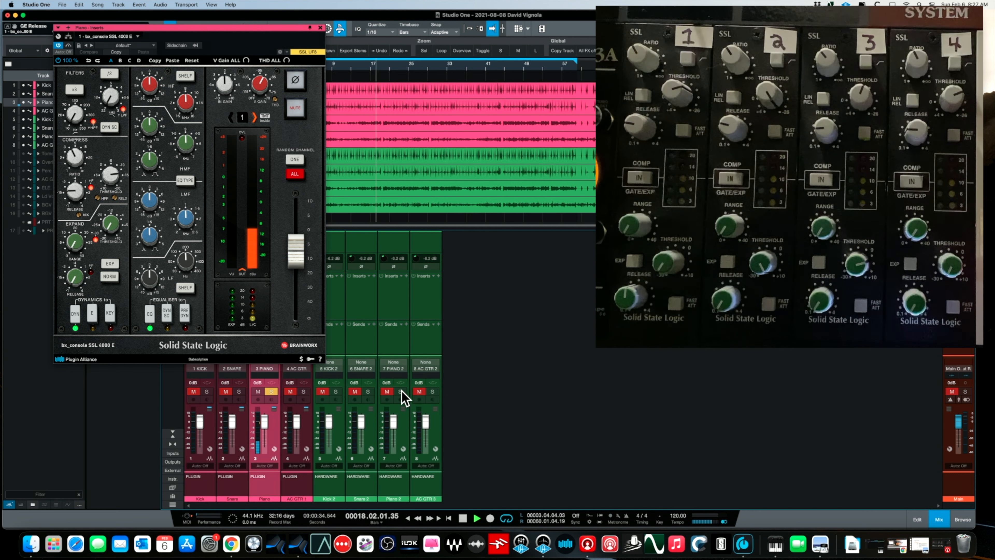
pyautogui.click(399, 391)
pyautogui.click(271, 392)
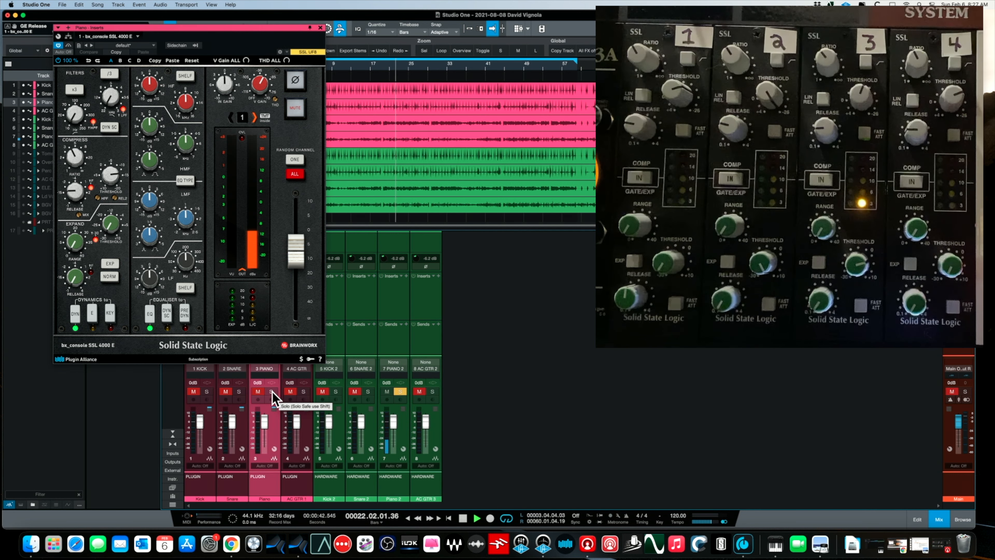
pyautogui.click(272, 392)
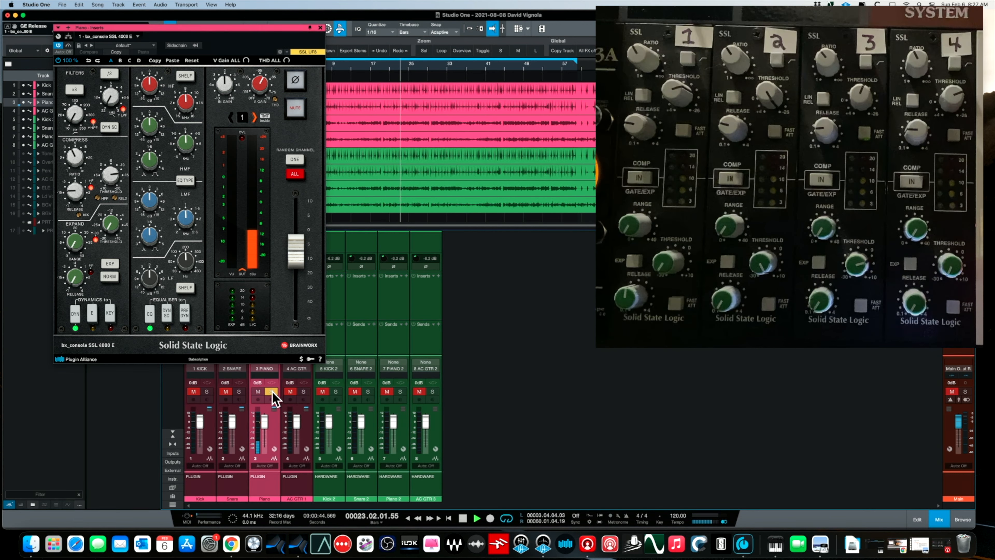
pyautogui.click(400, 392)
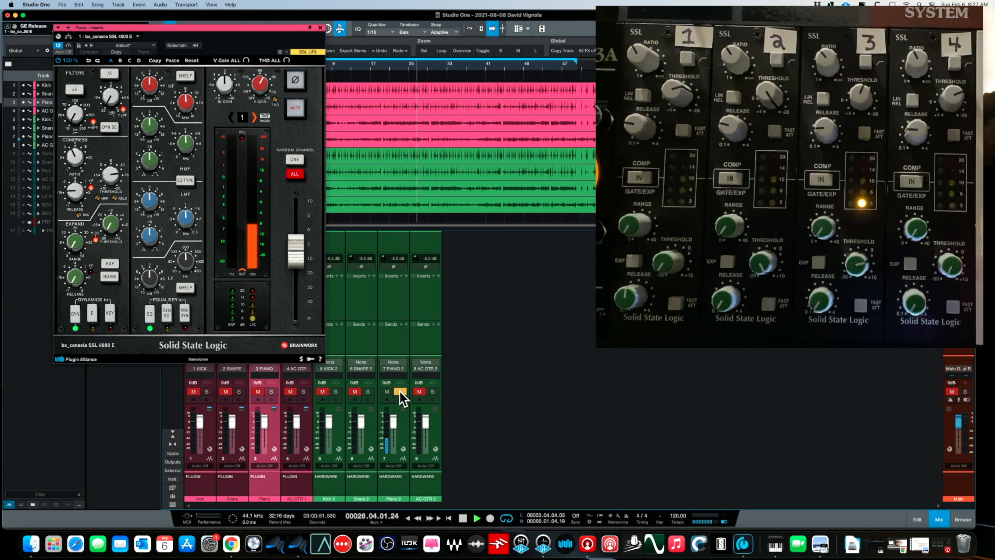
pyautogui.click(272, 392)
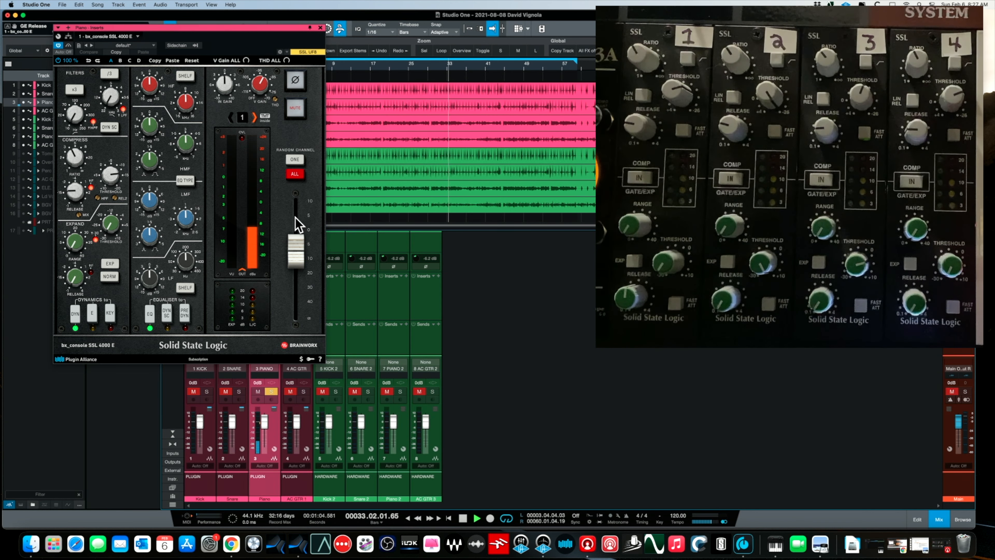
pyautogui.moveTo(299, 251)
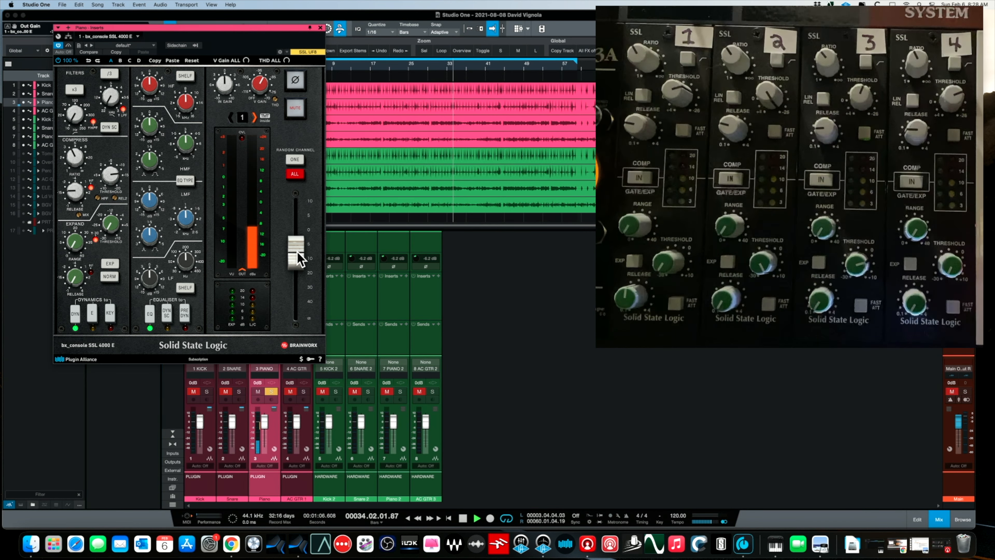
pyautogui.click(400, 391)
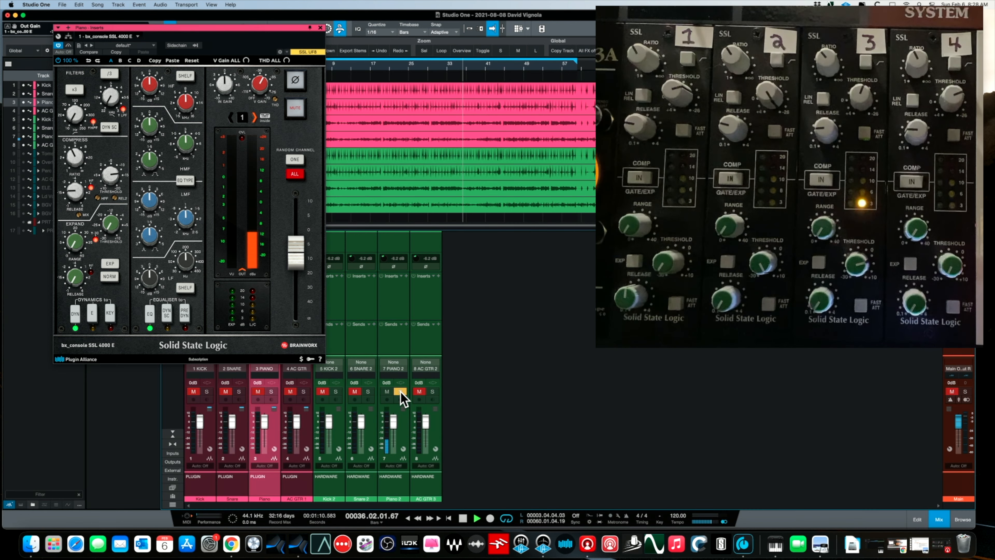
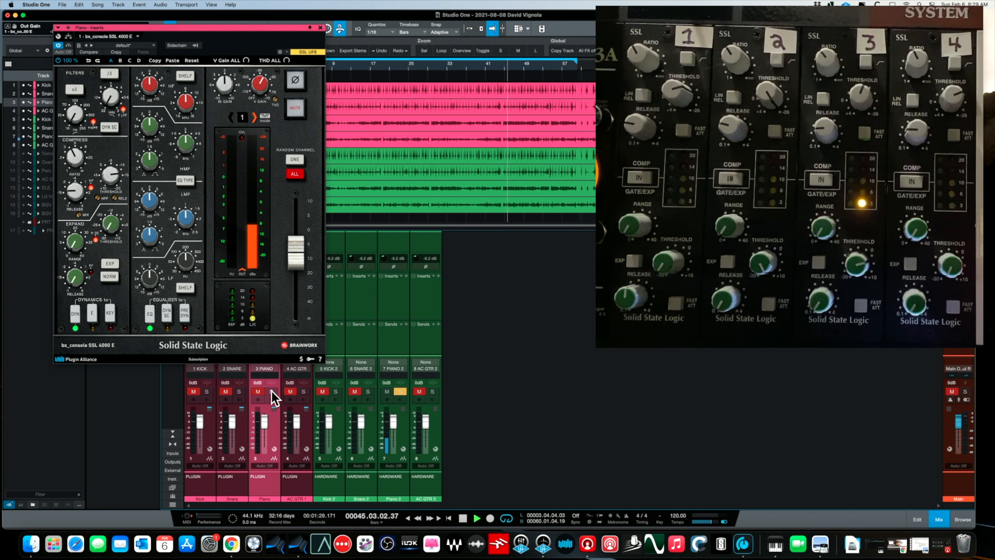
pyautogui.click(271, 391)
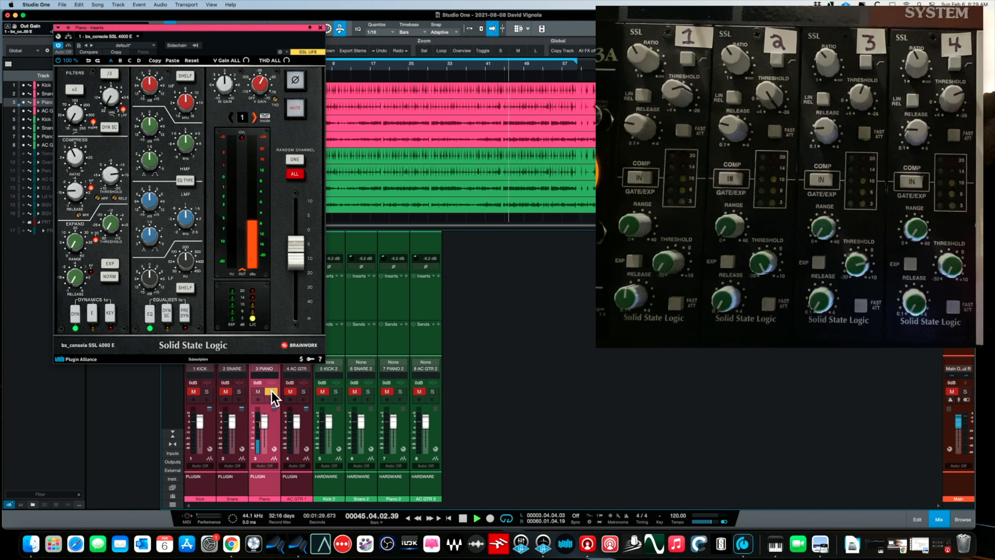
pyautogui.click(400, 390)
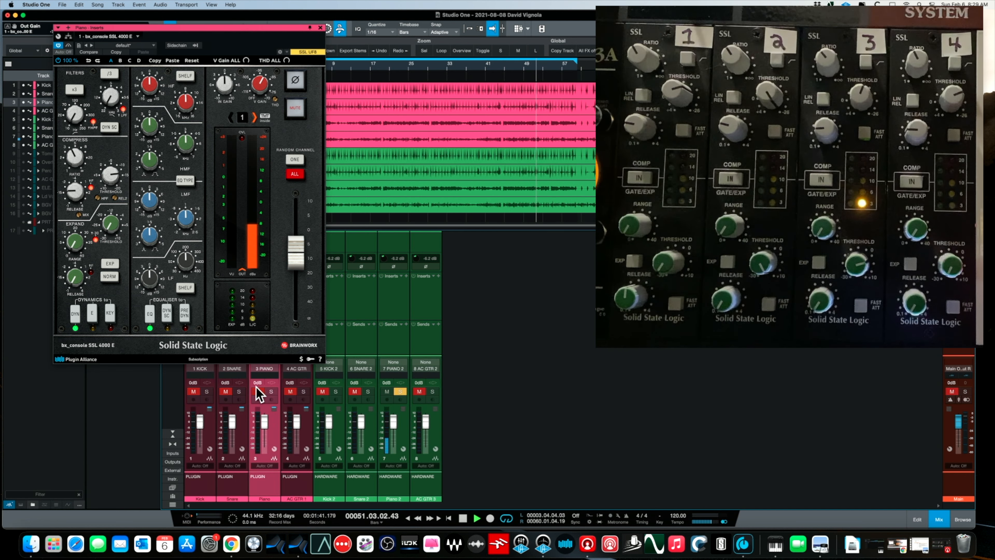
pyautogui.click(272, 391)
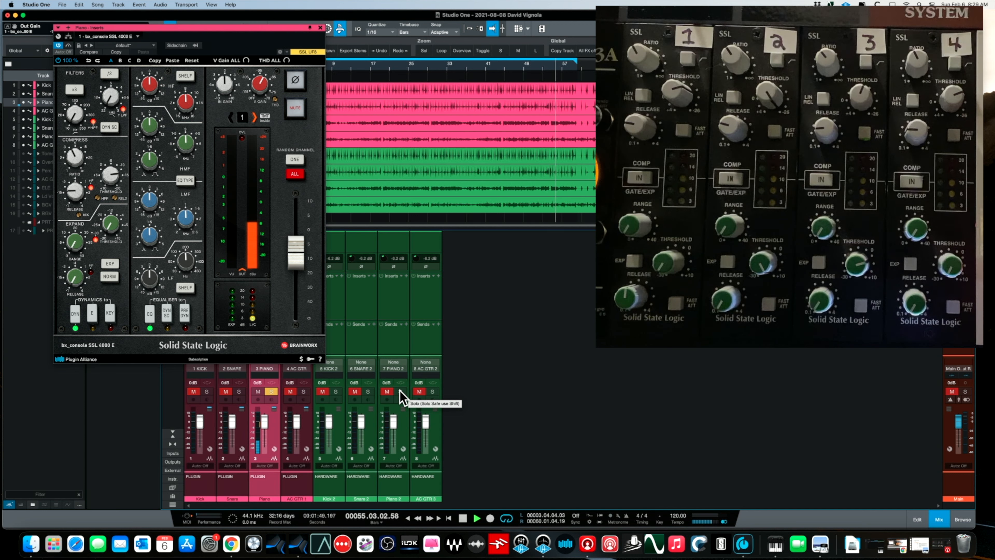
# Step: Finish the solo comparison between Piano 2 and Piano, then close the Piano plug-in window and cue playback near bar 4
pyautogui.click(400, 392)
pyautogui.click(274, 392)
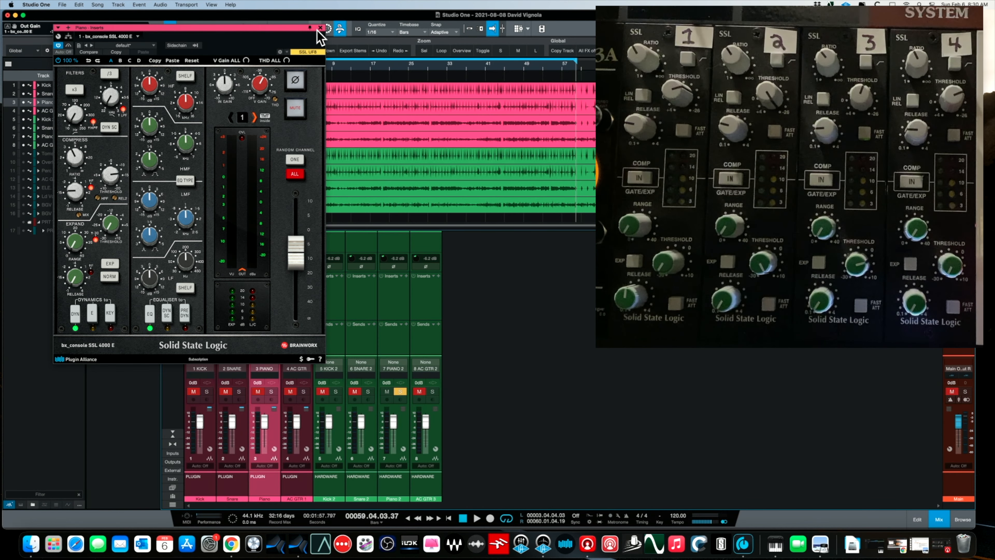
pyautogui.click(321, 27)
pyautogui.click(313, 73)
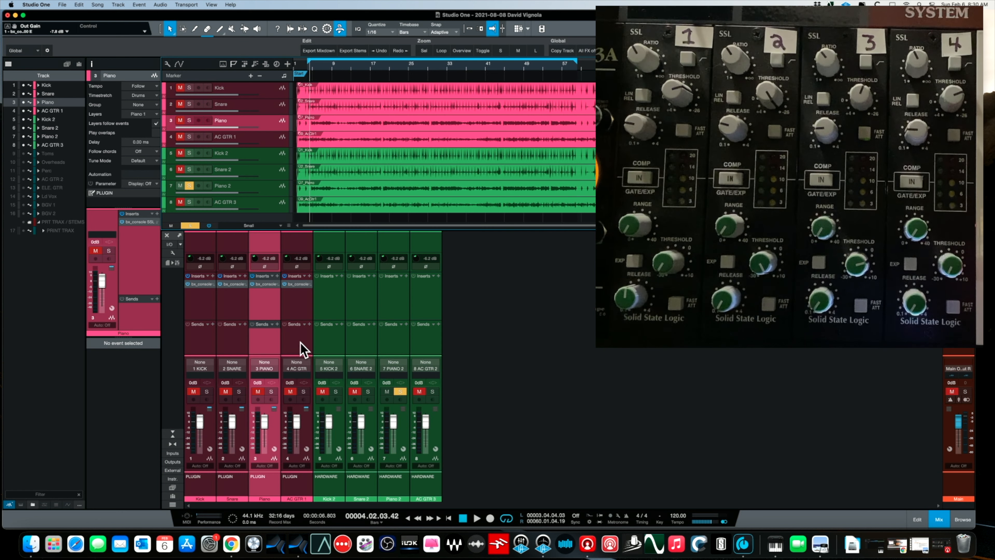
# Step: Solo AC GTR 1 in place of Piano 2 and open its bx_console SSL 4000 E, placing the window clear of the solo controls
pyautogui.click(299, 379)
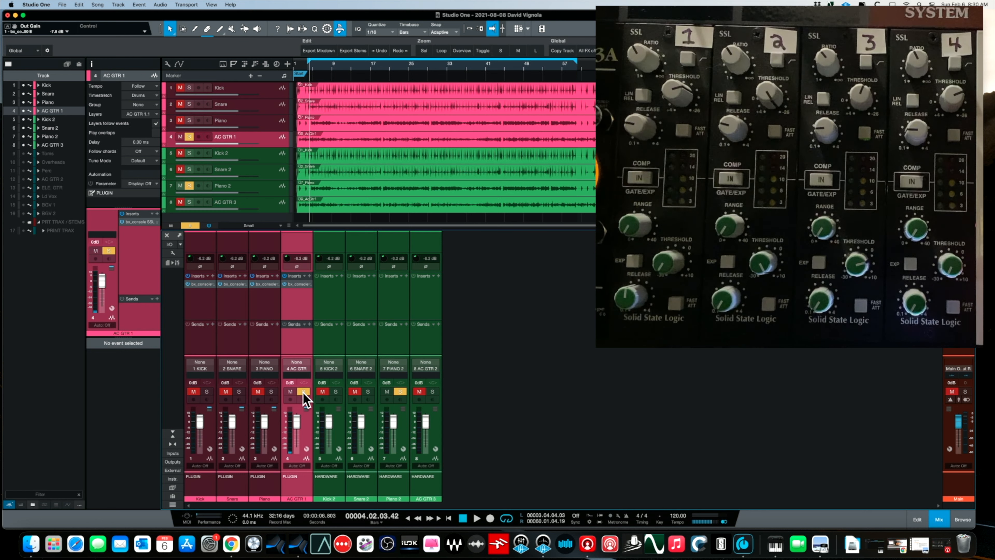
pyautogui.click(400, 391)
pyautogui.click(294, 284)
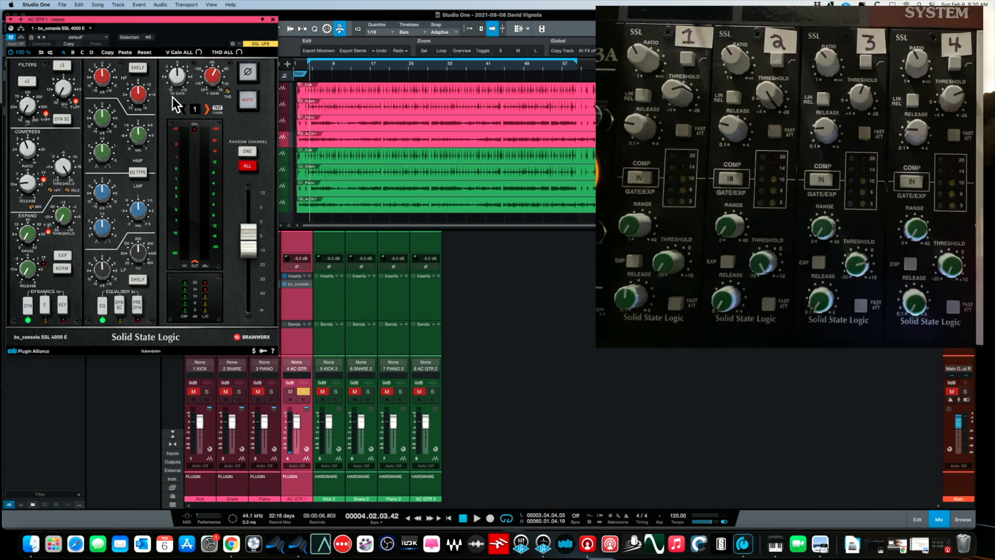
pyautogui.moveTo(157, 19); pyautogui.dragTo(186, 74)
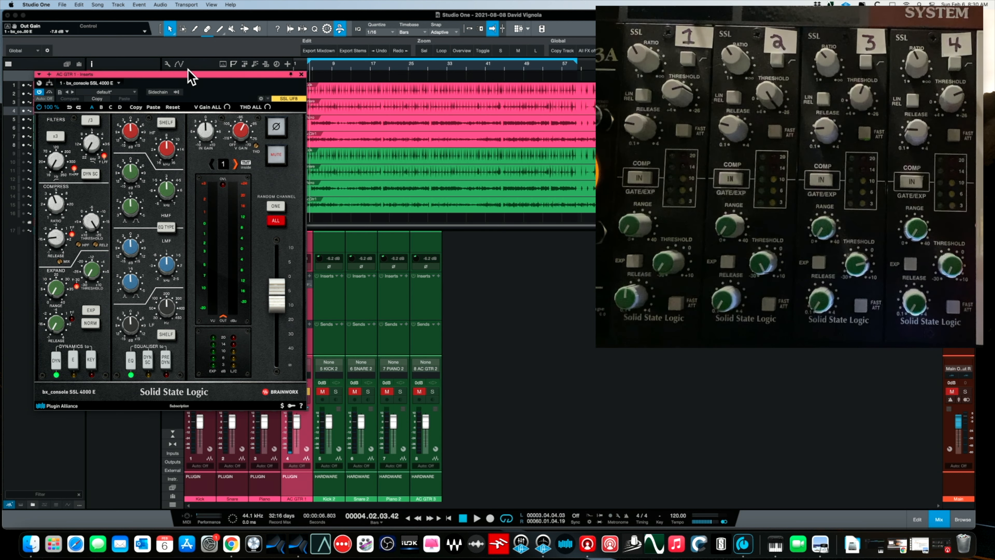
pyautogui.moveTo(187, 71); pyautogui.dragTo(170, 41)
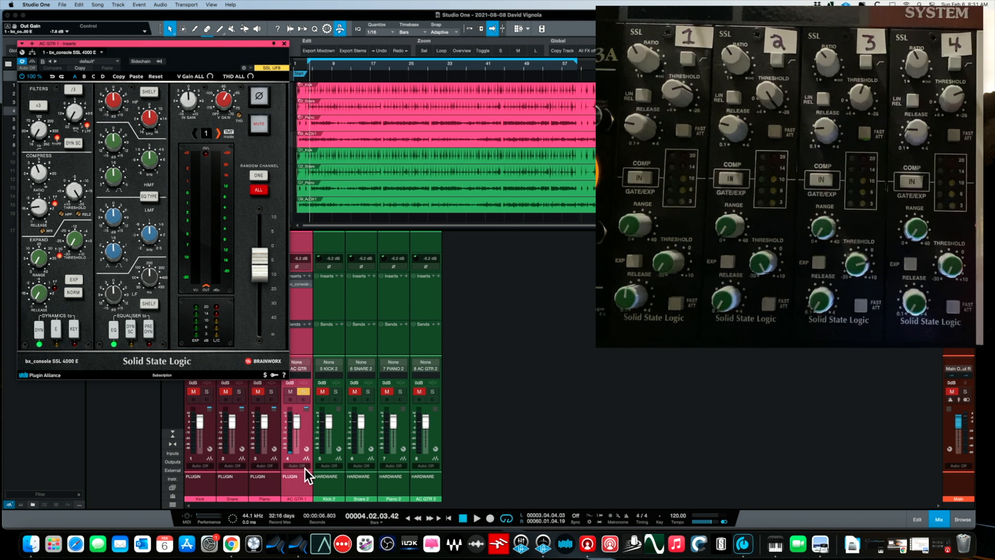
# Step: Start playback, solo the hardware AC GTR 3, and lower the AC GTR 1 plug-in's output gain to -7.2 dB
pyautogui.press('space')
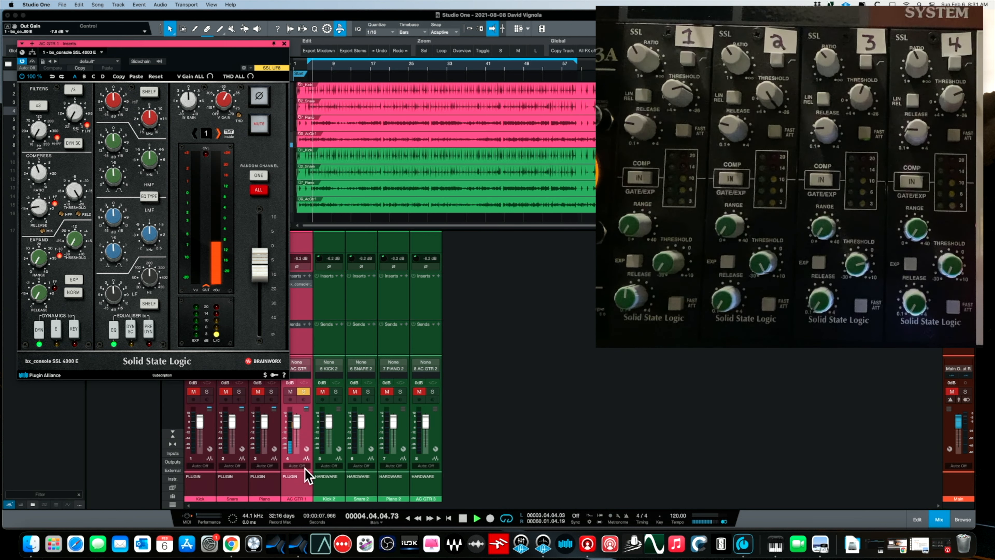
pyautogui.click(433, 391)
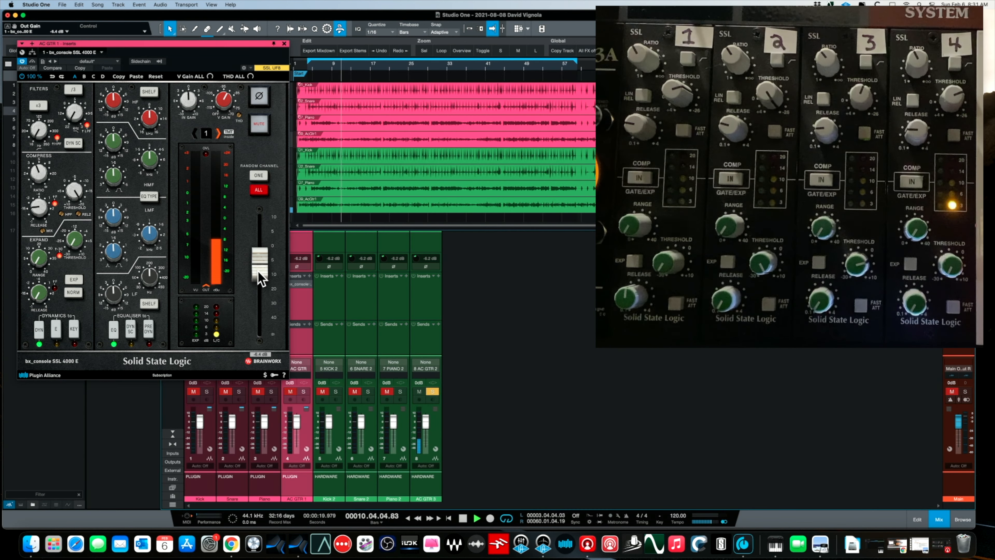
pyautogui.moveTo(257, 262); pyautogui.dragTo(261, 280)
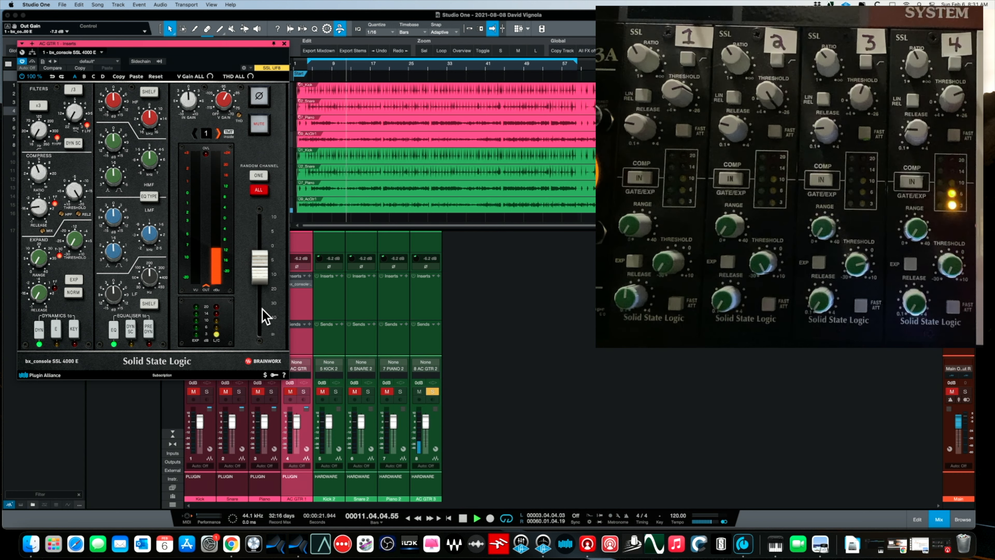
# Step: Compare the plug-in AC GTR 1 with the hardware AC GTR 3 by soloing them alternately during playback, ending with AC GTR 1 soloed
pyautogui.click(304, 391)
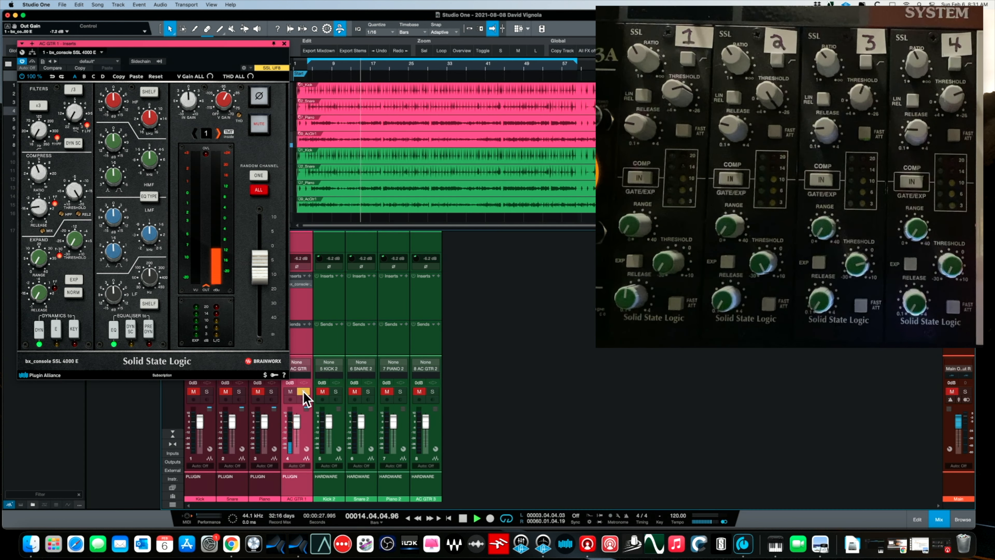
pyautogui.click(433, 392)
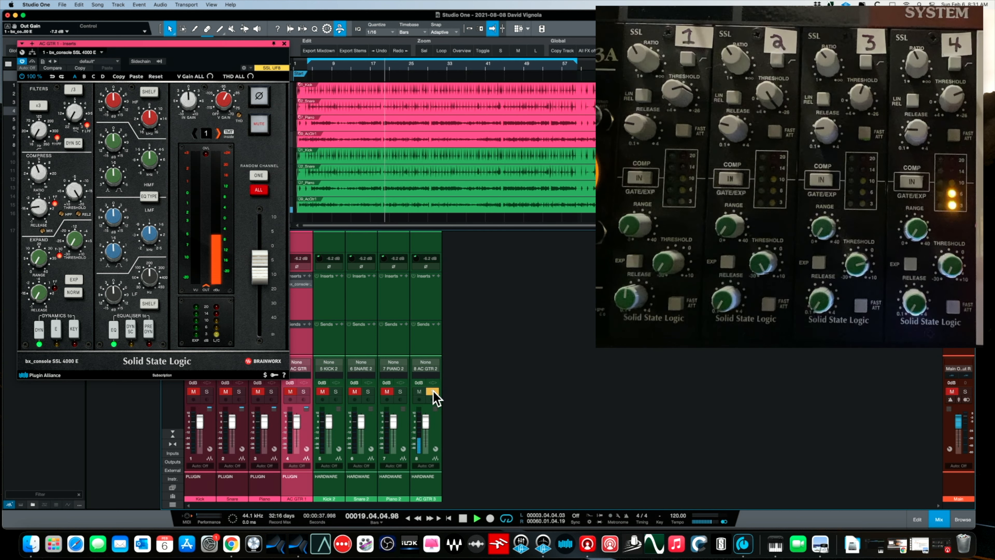
pyautogui.click(305, 392)
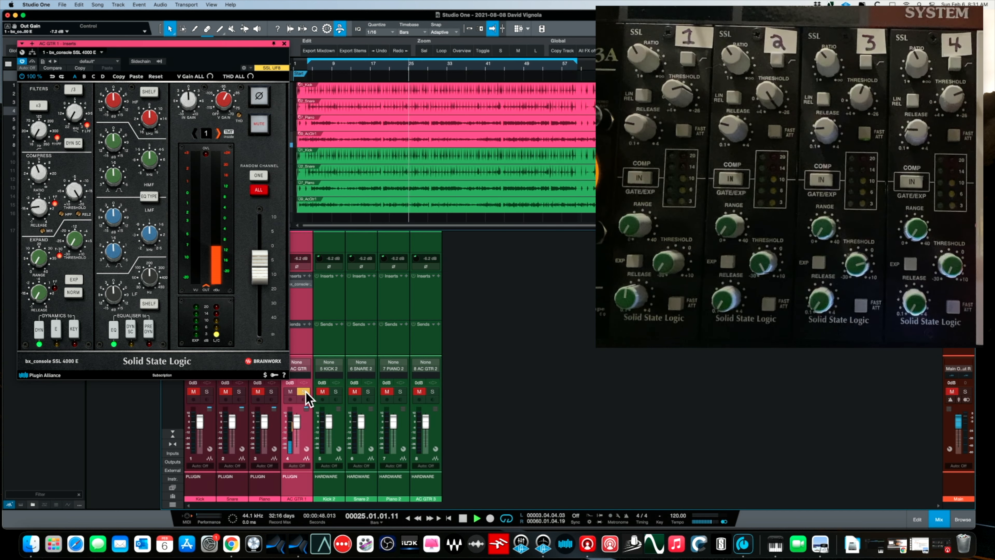
pyautogui.click(433, 391)
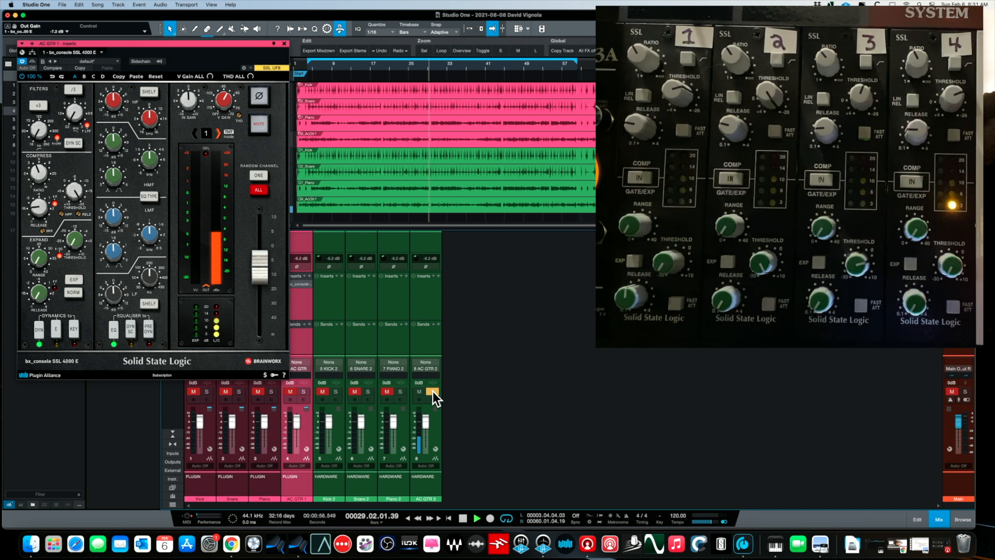
pyautogui.click(304, 391)
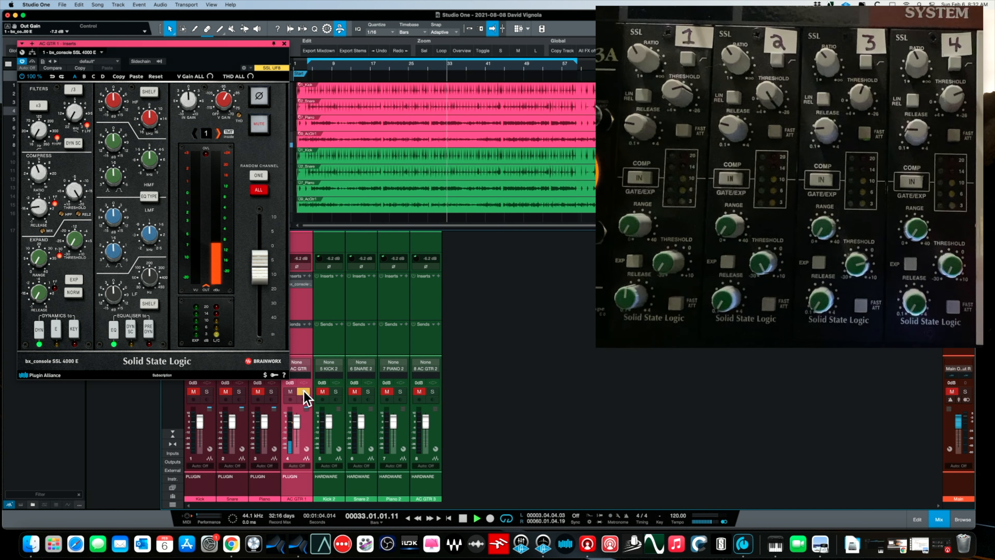
pyautogui.click(433, 391)
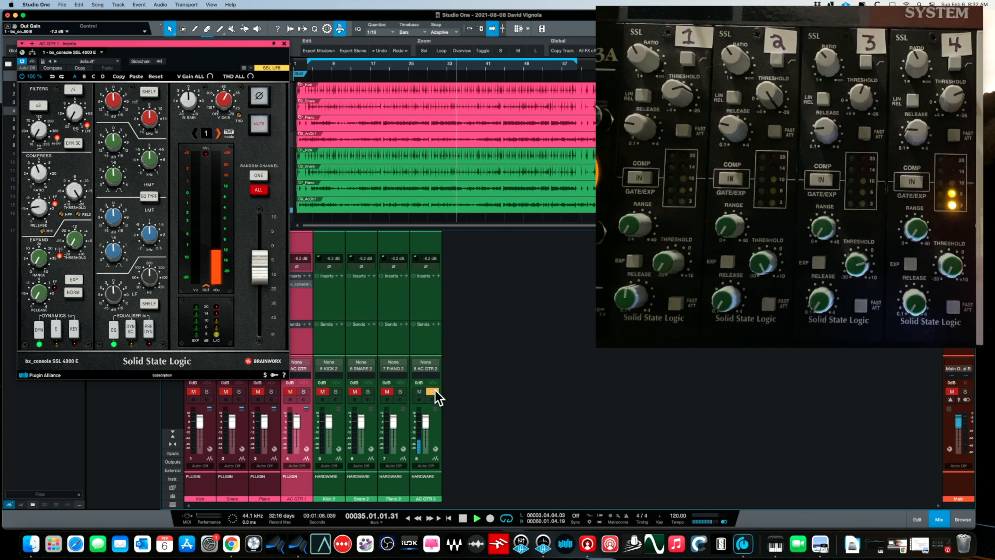
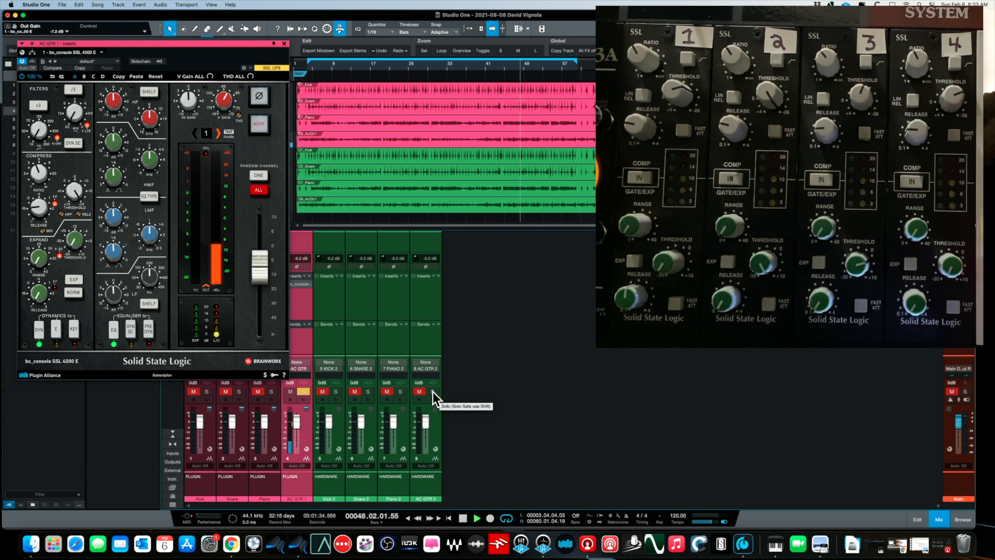
pyautogui.click(432, 392)
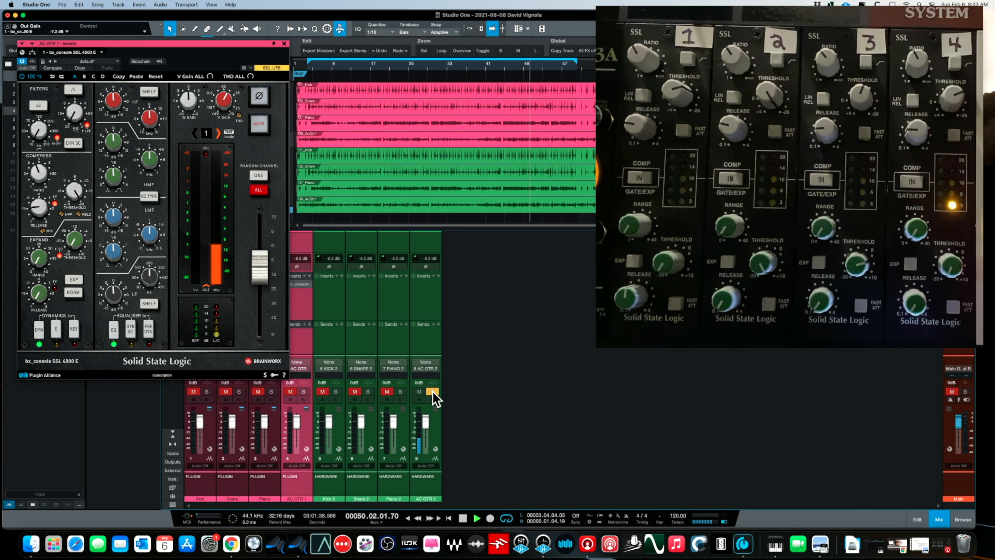
pyautogui.click(304, 392)
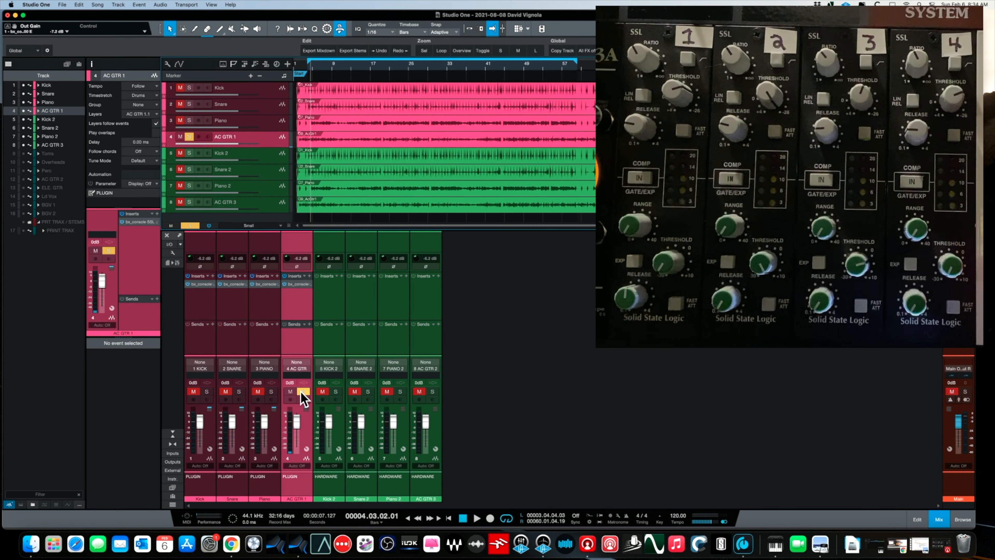
# Step: Clear the AC GTR 1 solo, select the Kick, Snare, Piano and AC GTR 1 plug-in channels, and solo them together
pyautogui.click(303, 392)
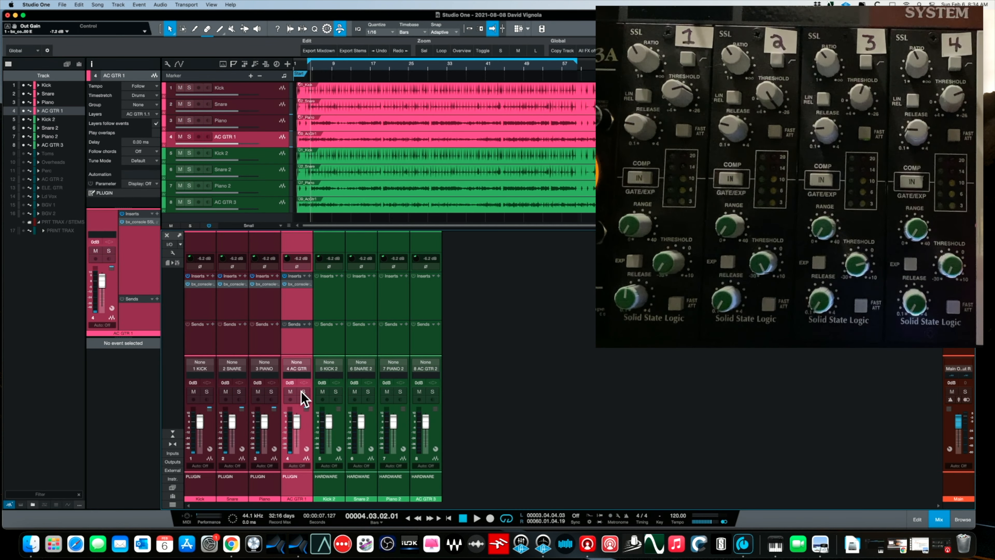
pyautogui.click(204, 345)
pyautogui.keyDown('shift'); pyautogui.click(227, 347); pyautogui.keyUp('shift')
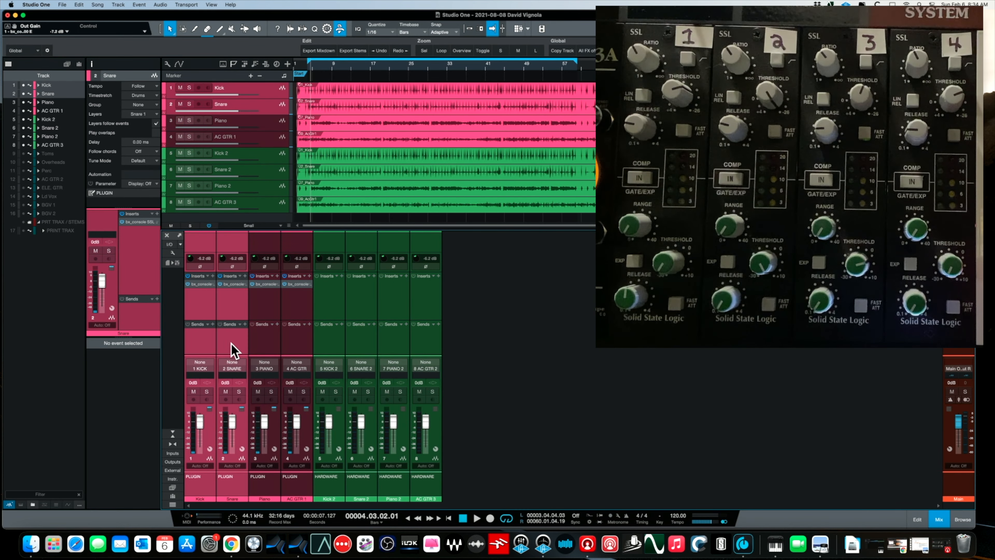
pyautogui.keyDown('shift'); pyautogui.click(265, 345); pyautogui.keyUp('shift')
pyautogui.keyDown('shift'); pyautogui.click(303, 347); pyautogui.keyUp('shift')
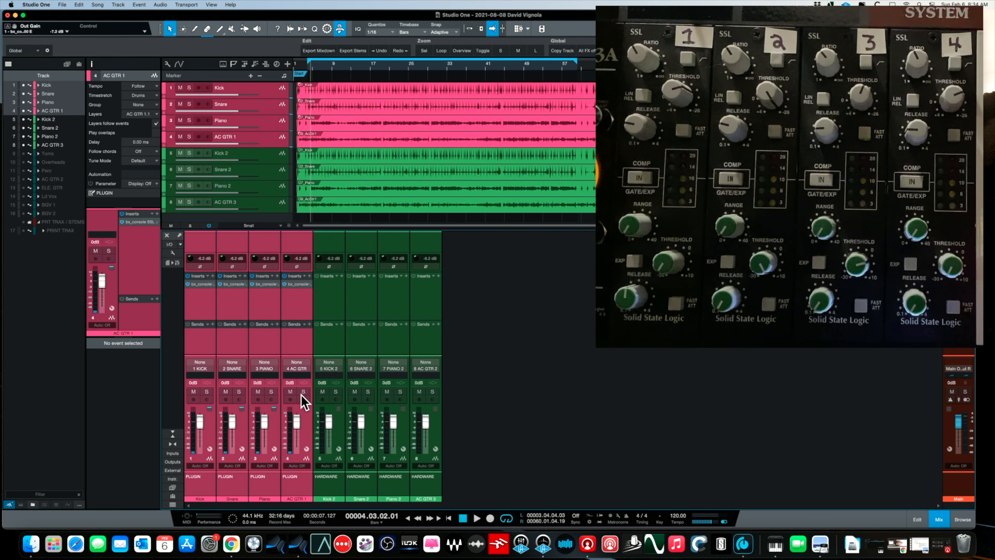
pyautogui.click(304, 391)
pyautogui.click(303, 392)
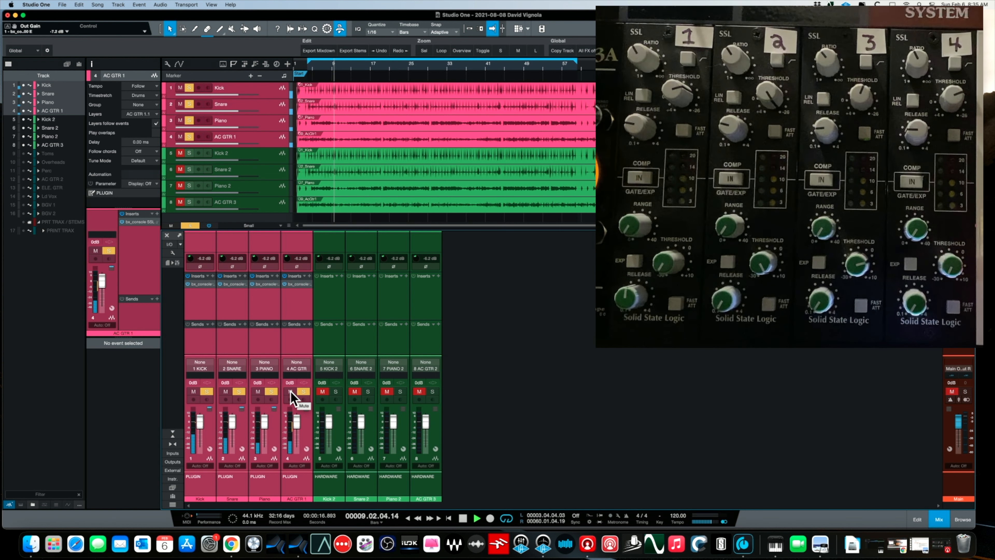
# Step: Mute the plug-in group to hear the hardware mix, solo the group again, and lower its faders to -0.8 dB
pyautogui.click(291, 391)
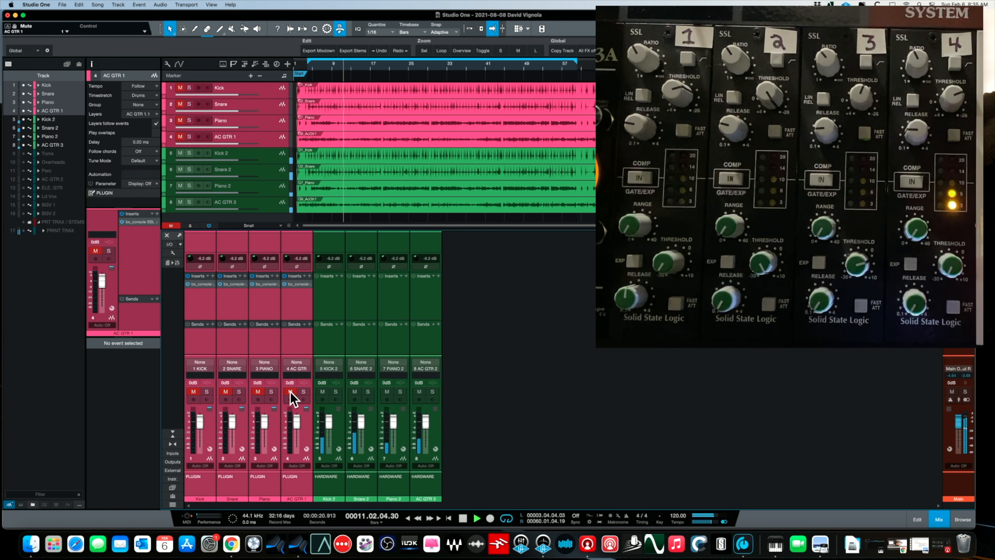
pyautogui.click(304, 391)
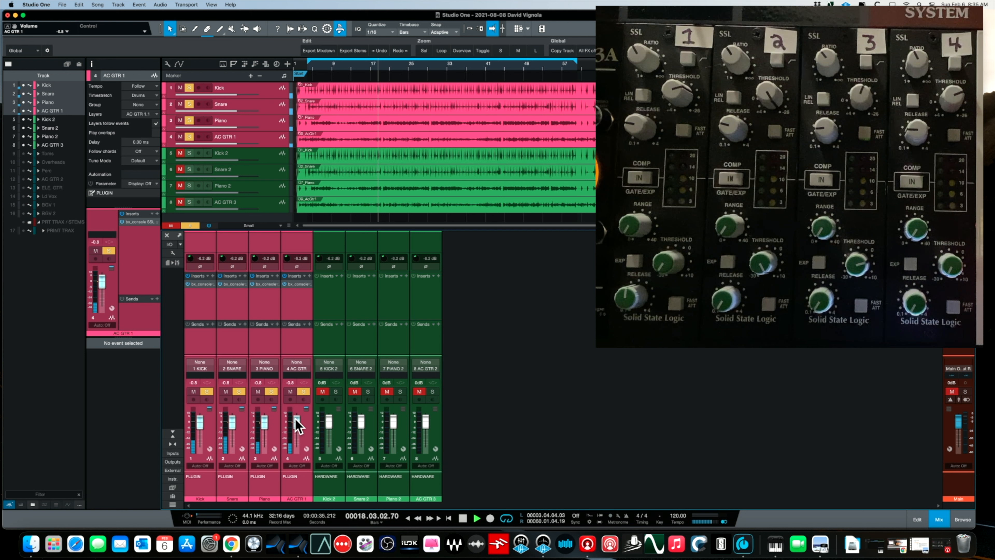
pyautogui.moveTo(295, 418); pyautogui.dragTo(295, 420)
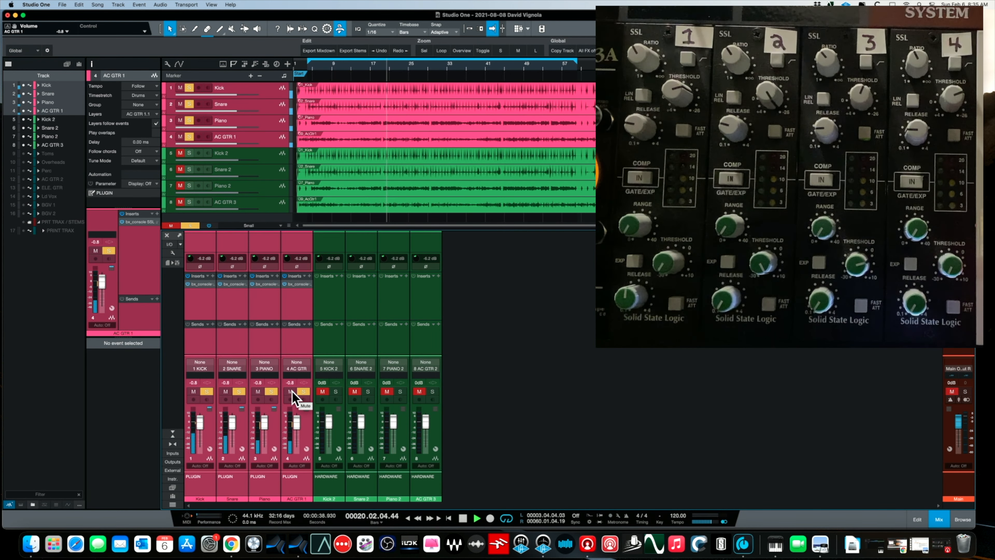
# Step: Compare both full mixes during playback by alternately muting and soloing the selected plug-in channels, ending with them muted
pyautogui.click(292, 391)
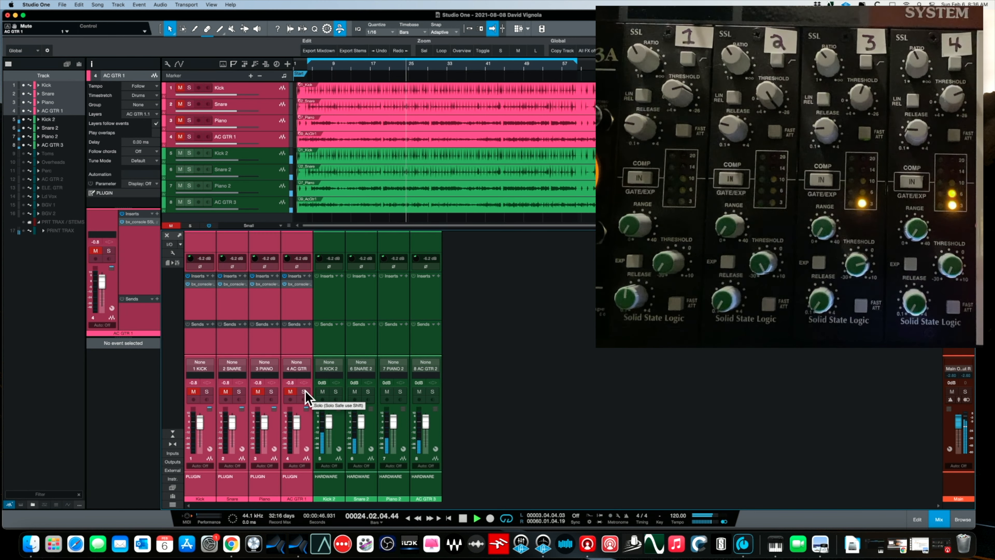
pyautogui.click(304, 392)
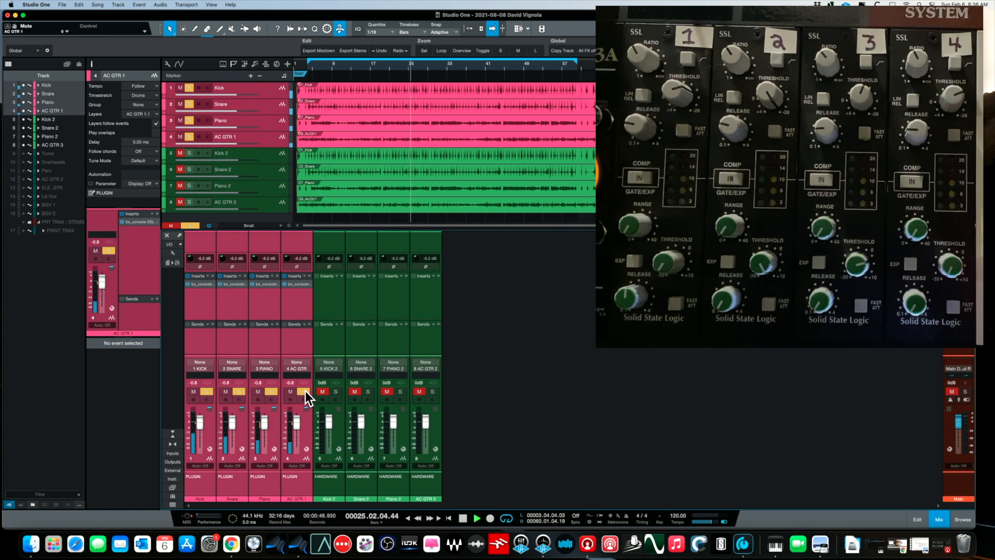
pyautogui.click(290, 391)
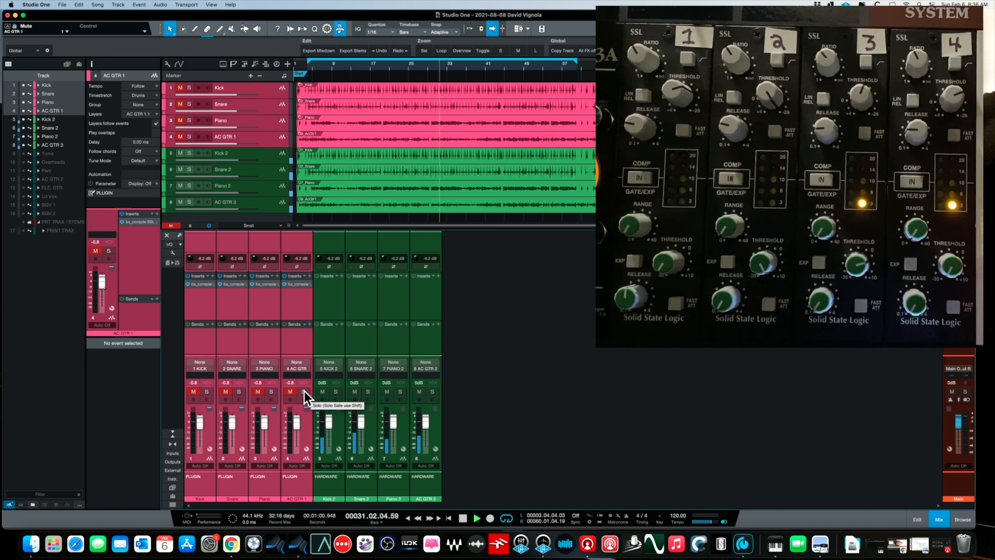
pyautogui.click(304, 391)
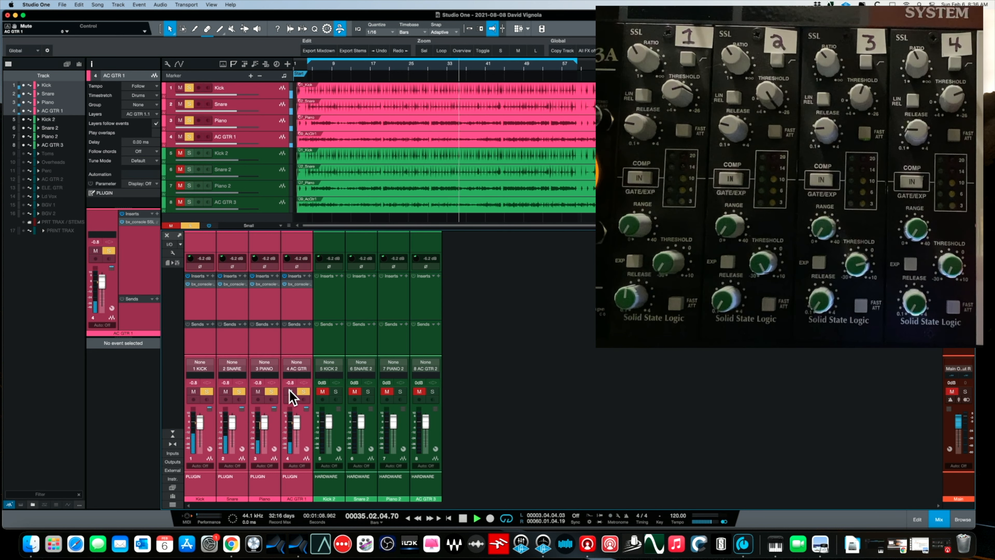
pyautogui.click(291, 391)
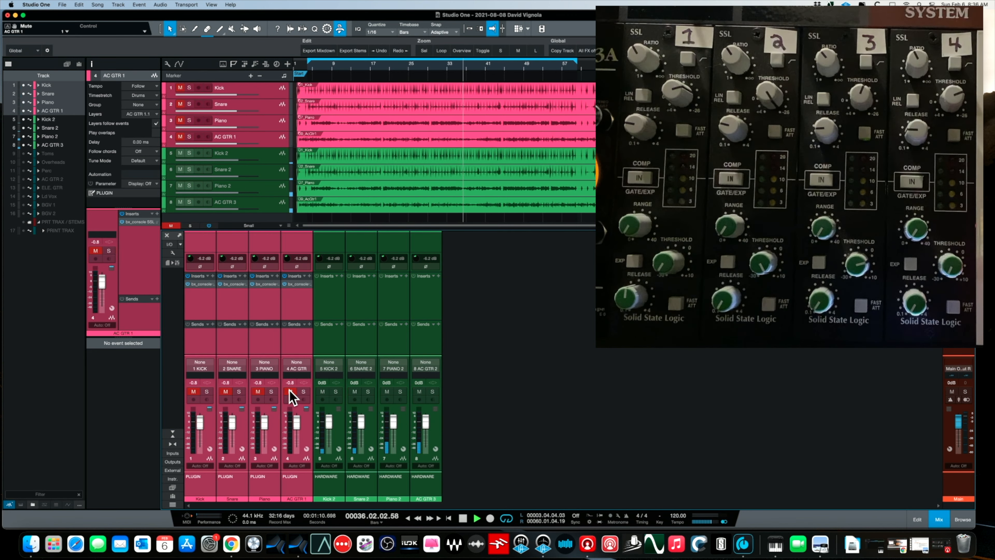